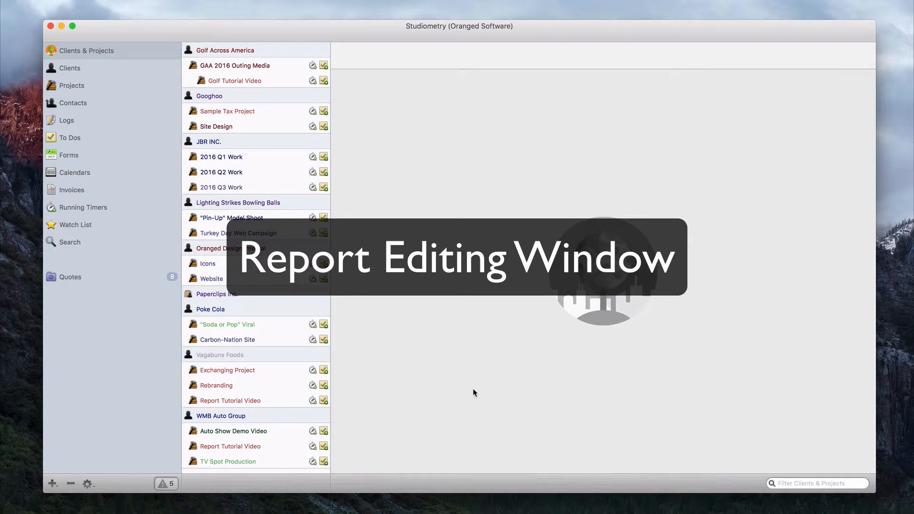
# Add a new report to the Sample Tax Project and move its window off the project list.
pyautogui.click(244, 112)
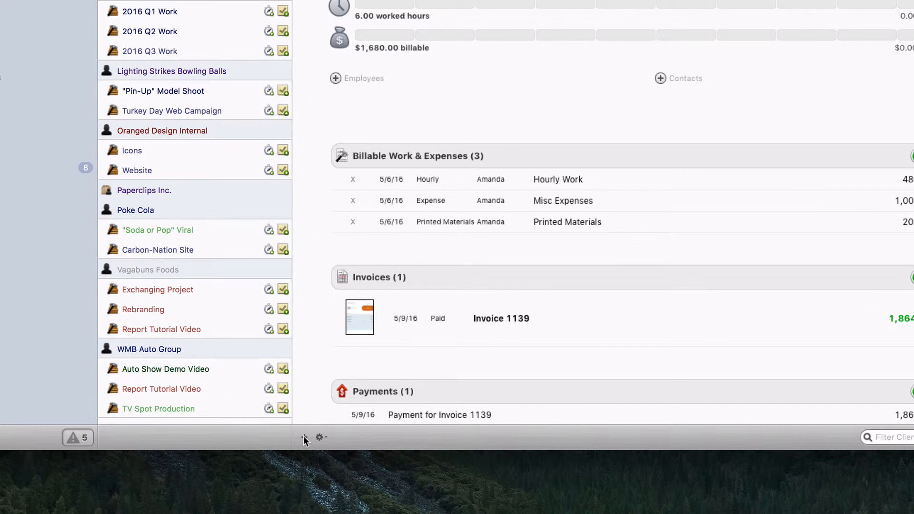
pyautogui.click(304, 437)
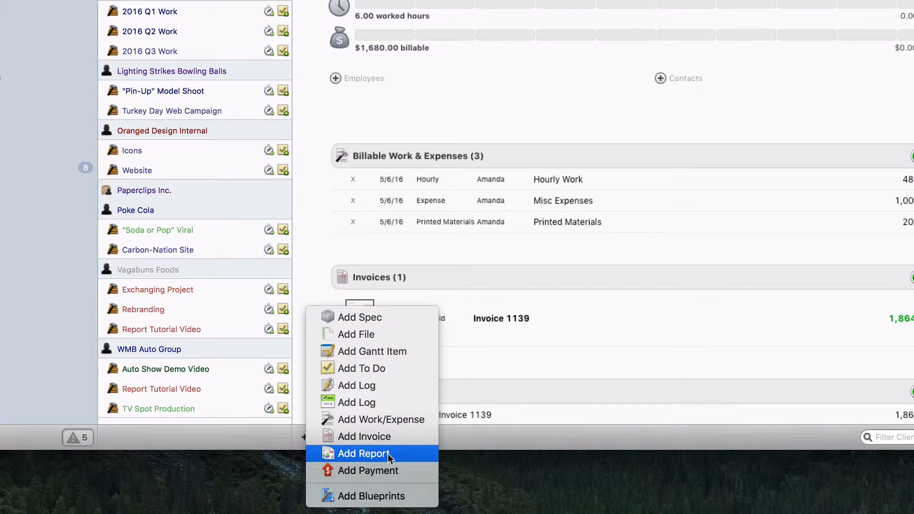
pyautogui.click(388, 453)
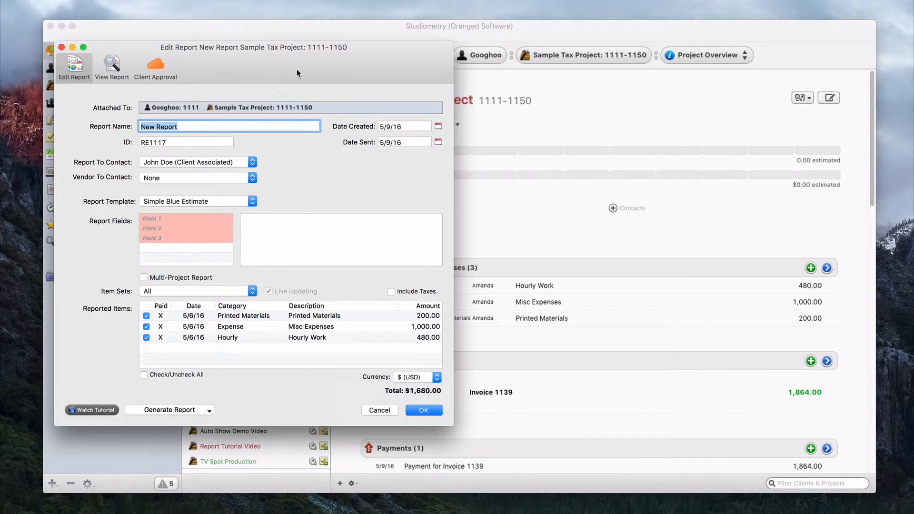
pyautogui.moveTo(296, 70); pyautogui.dragTo(522, 99)
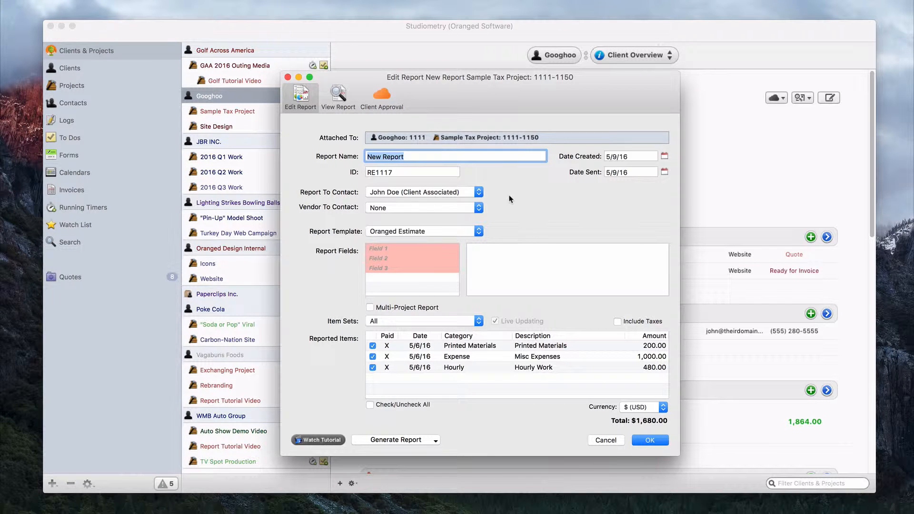
# Check report RE1117's preview and client approval status, then go back to its edit form.
pyautogui.click(338, 98)
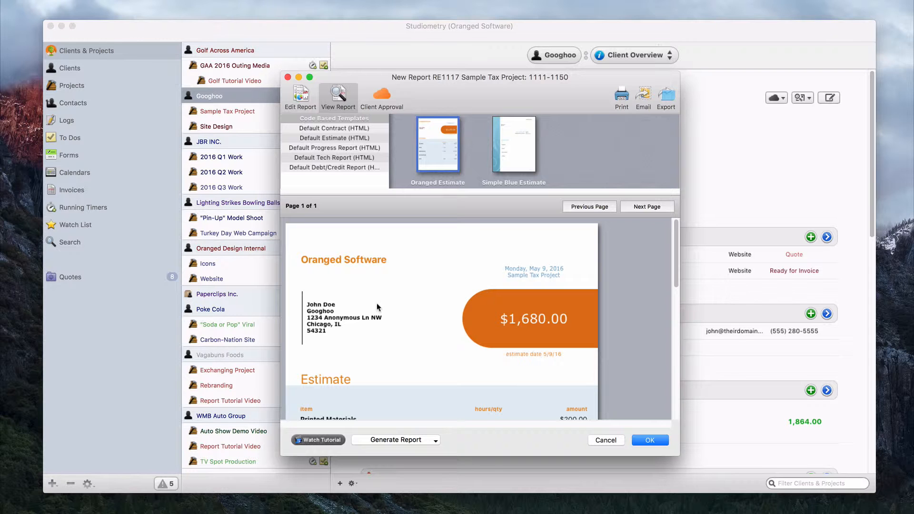
pyautogui.click(380, 97)
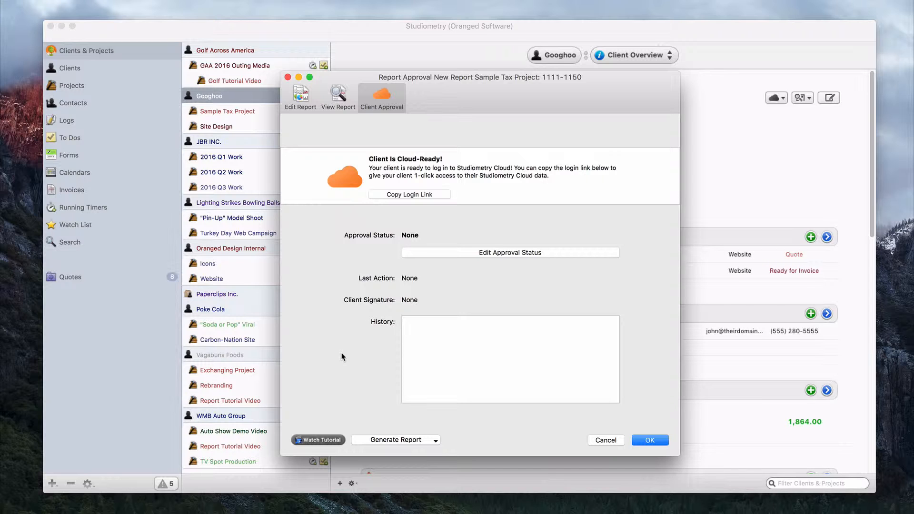
pyautogui.click(303, 100)
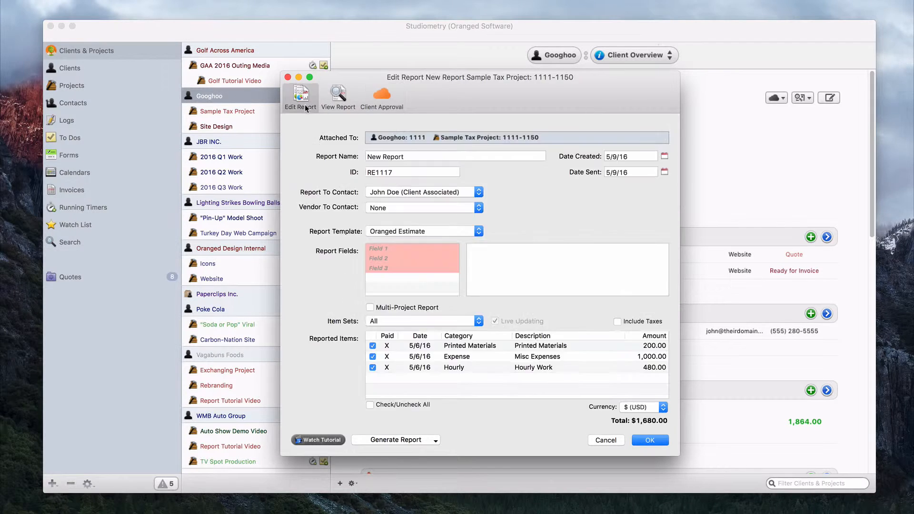
pyautogui.press('Tab')
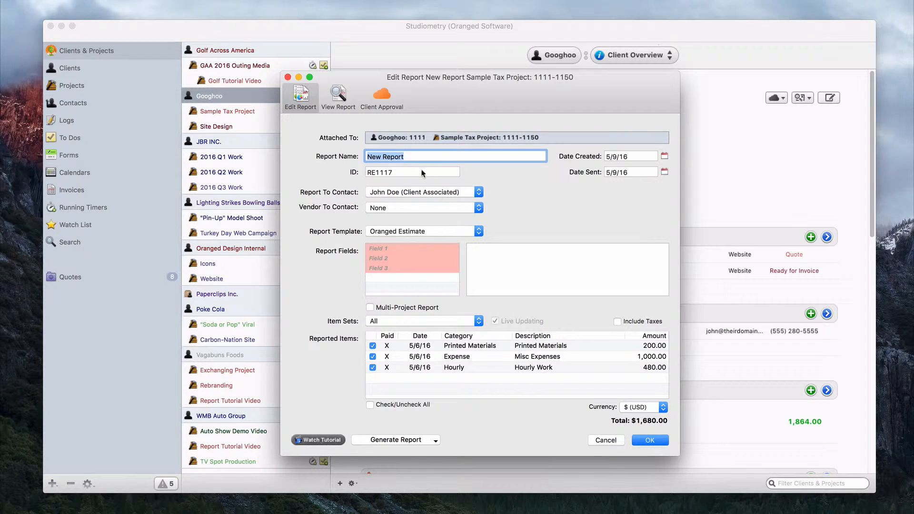
pyautogui.moveTo(422, 173); pyautogui.dragTo(345, 175)
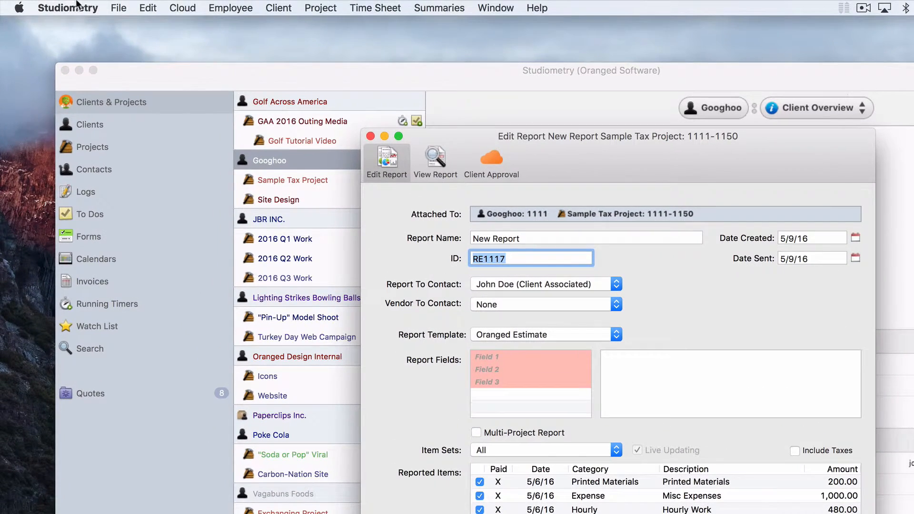
pyautogui.click(76, 4)
pyautogui.press('Escape')
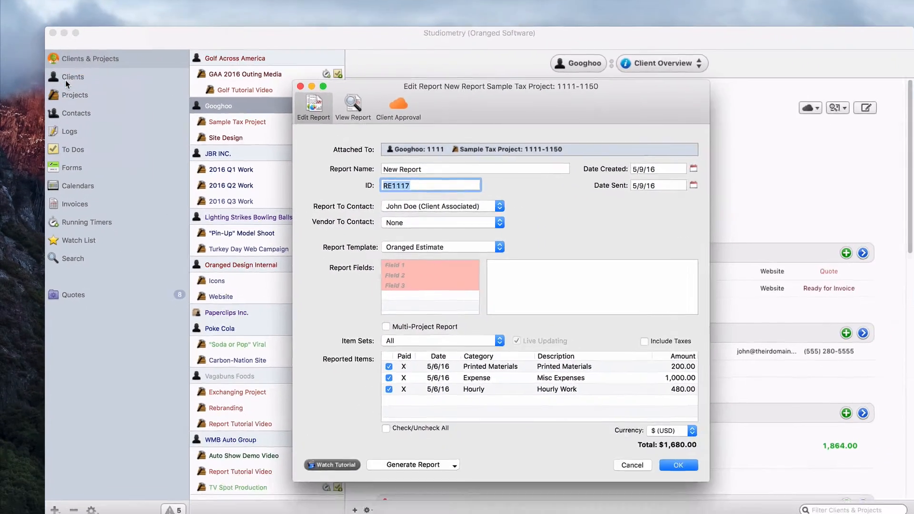
pyautogui.click(295, 224)
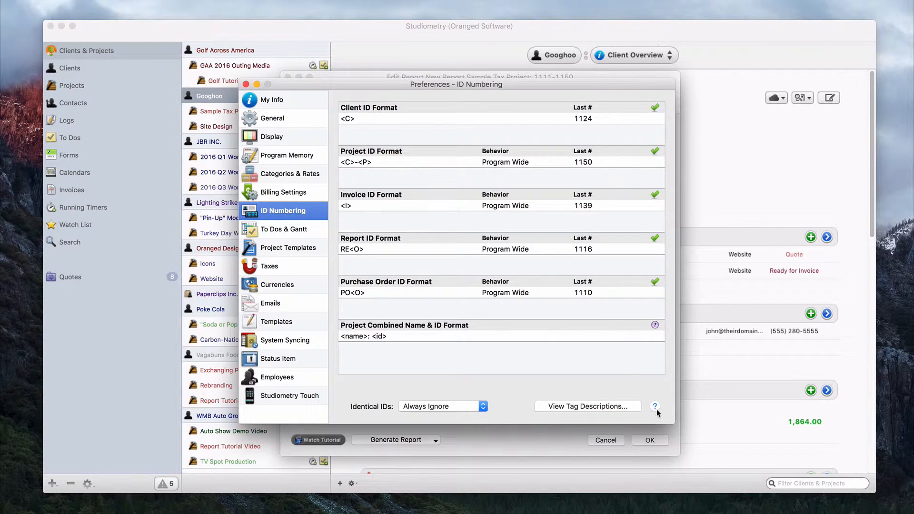
pyautogui.click(245, 84)
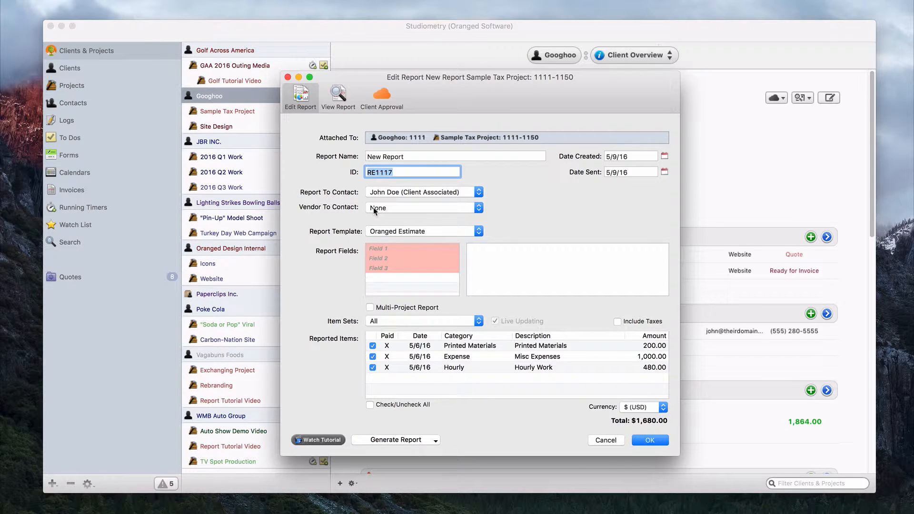
pyautogui.click(478, 191)
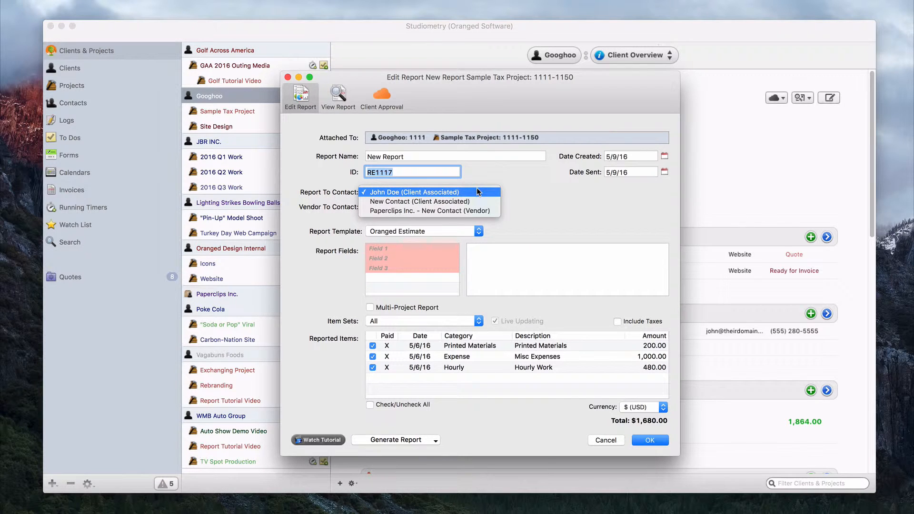
pyautogui.click(478, 192)
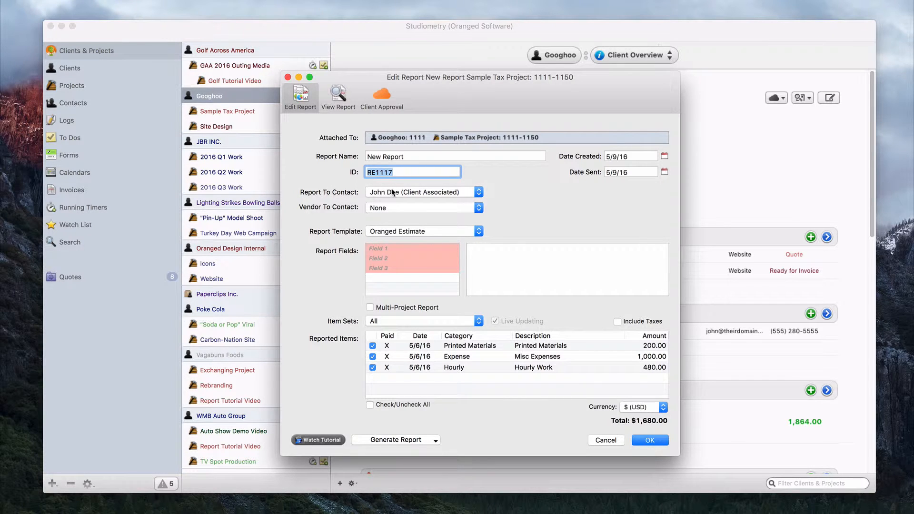
pyautogui.click(468, 192)
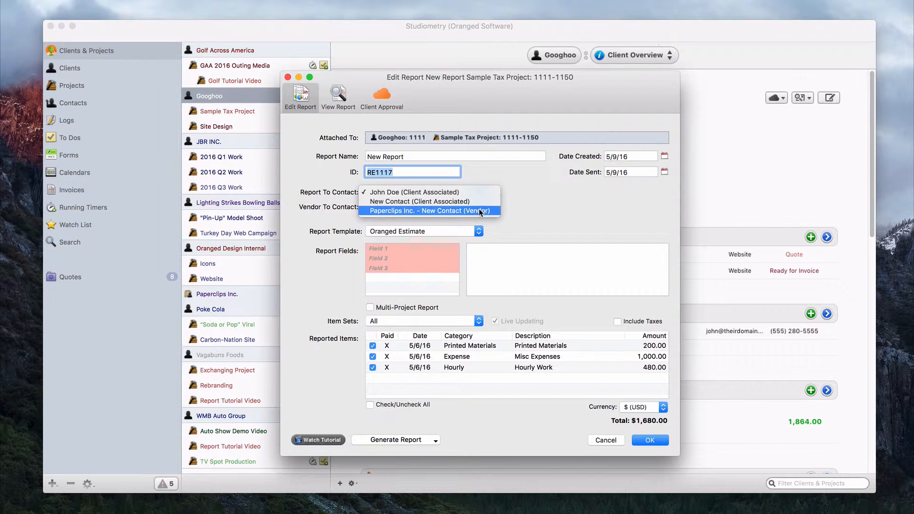
pyautogui.click(464, 192)
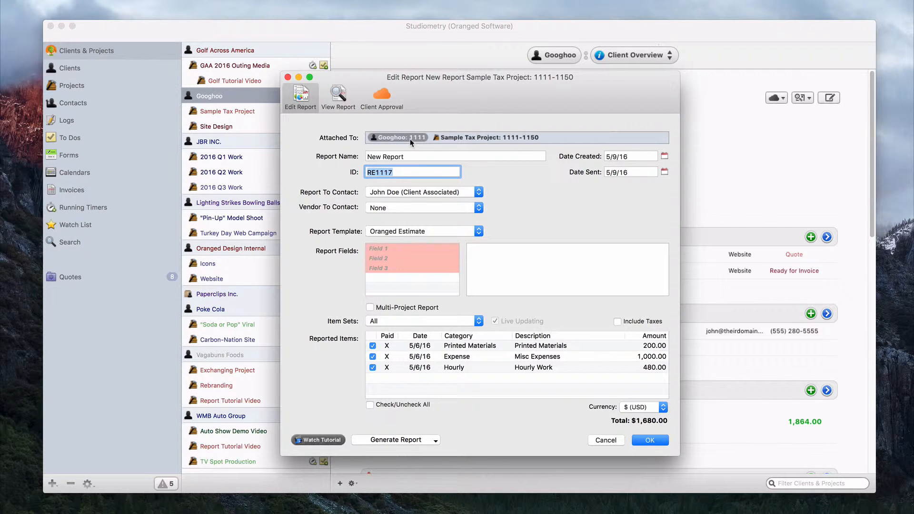
pyautogui.click(468, 192)
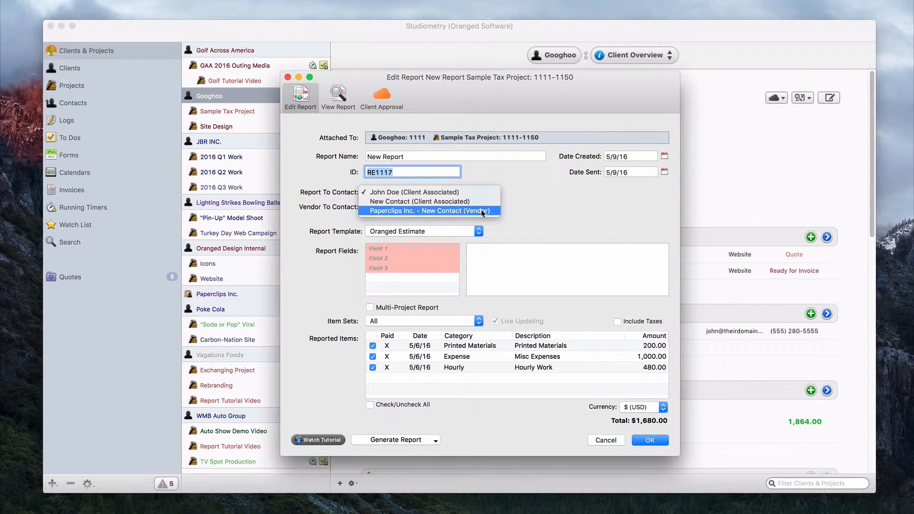
pyautogui.click(543, 214)
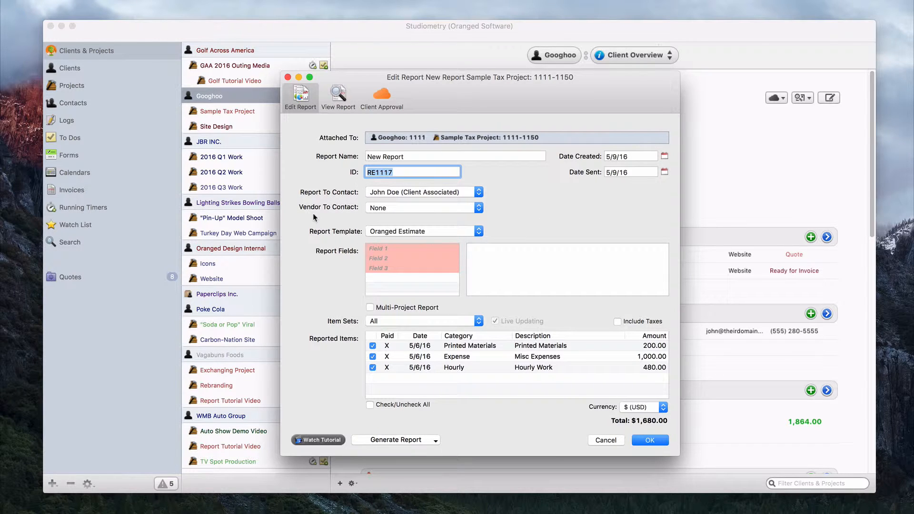
pyautogui.click(478, 208)
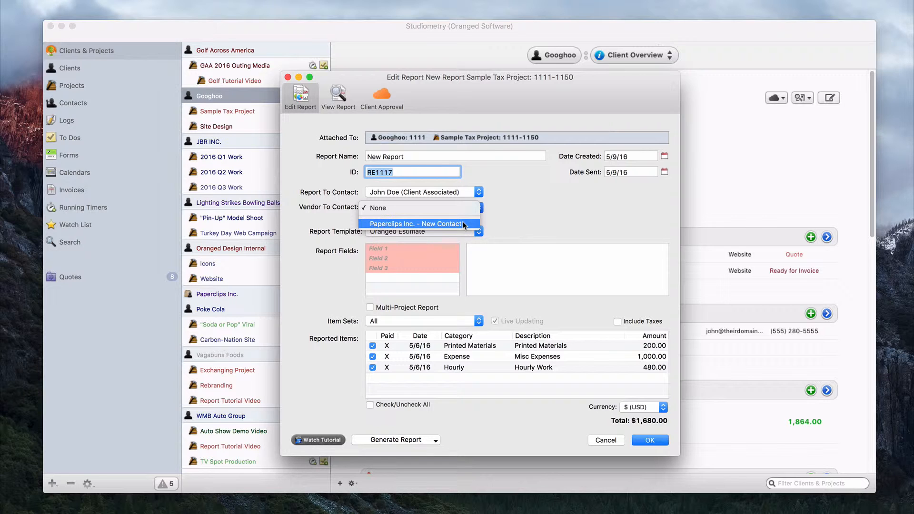
pyautogui.click(464, 223)
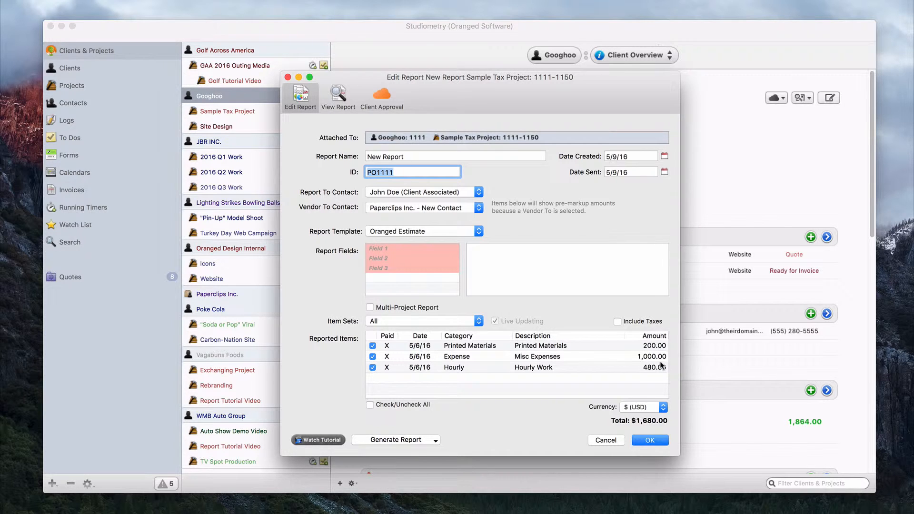
pyautogui.click(611, 358)
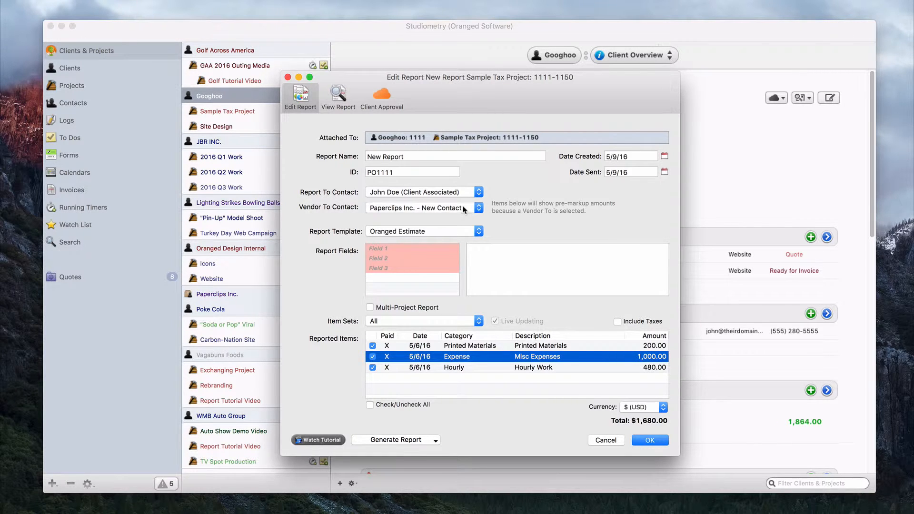
pyautogui.keyDown('super'); pyautogui.click(642, 357); pyautogui.keyUp('super')
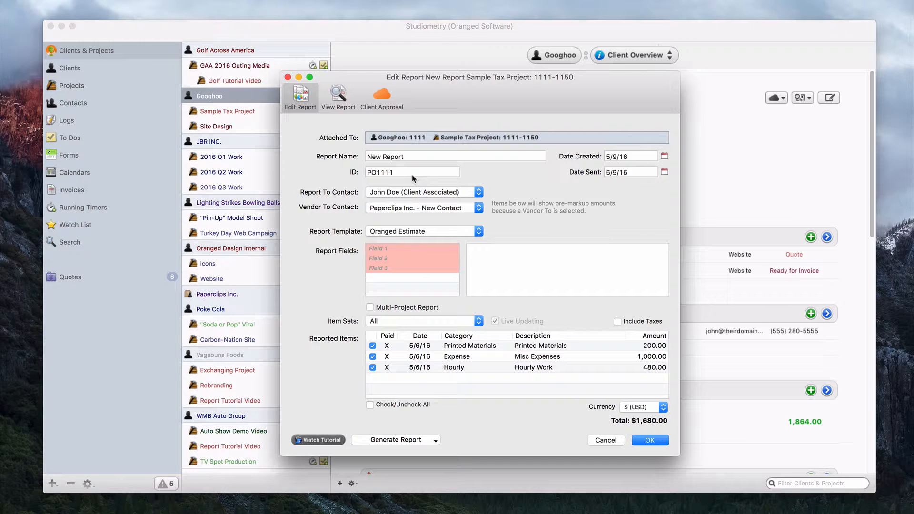
pyautogui.click(470, 210)
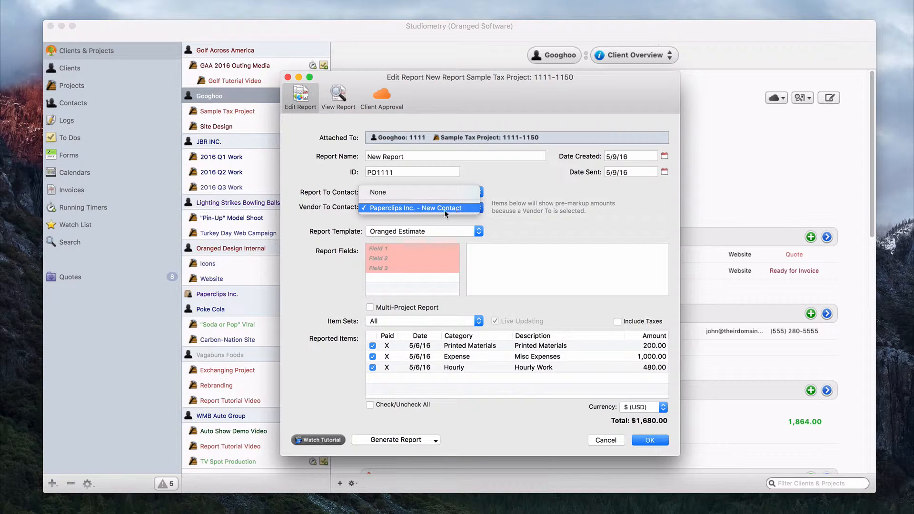
pyautogui.click(442, 193)
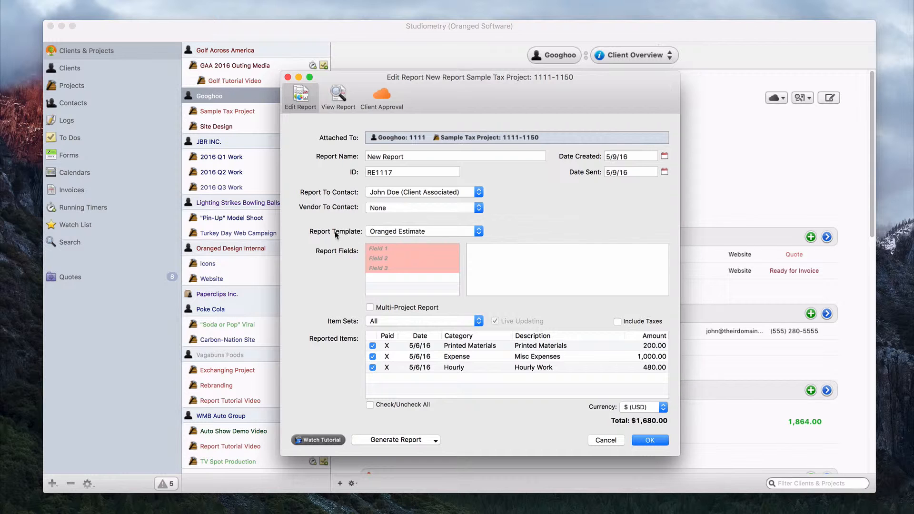
# Keep Oranged Estimate as the report template and preview the report.
pyautogui.click(456, 231)
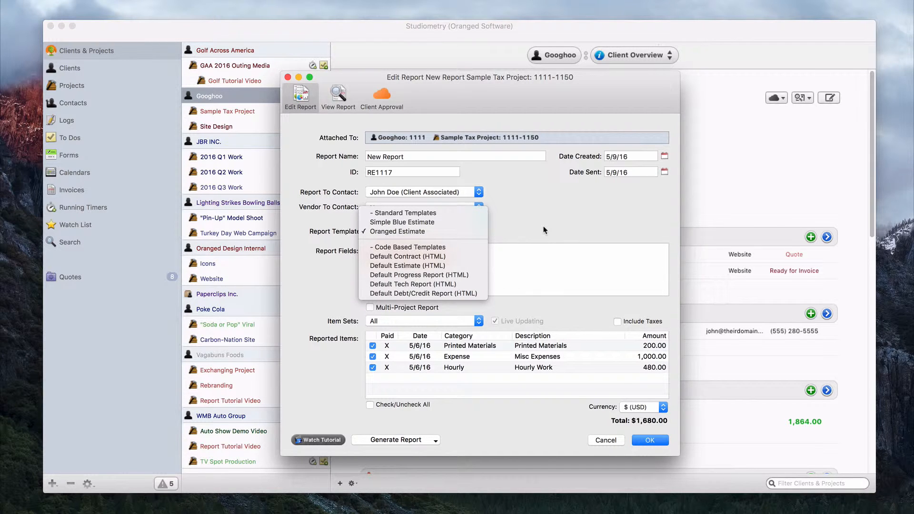
pyautogui.click(521, 227)
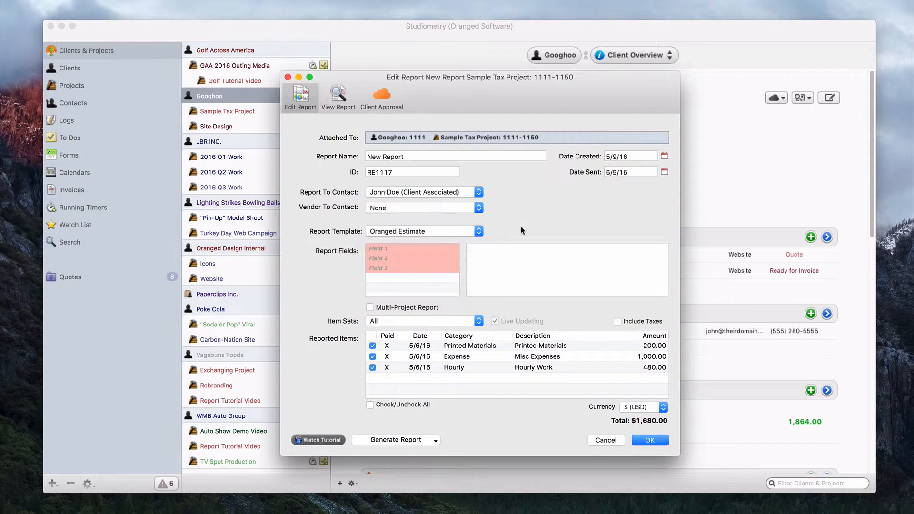
pyautogui.click(338, 100)
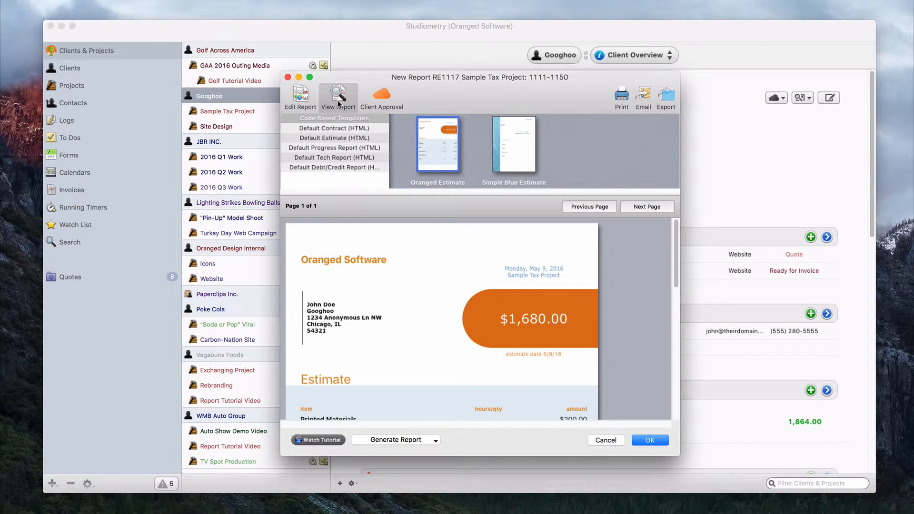
# Compare the Simple Blue and Oranged Estimate previews, settling on Oranged, then return to editing.
pyautogui.click(518, 138)
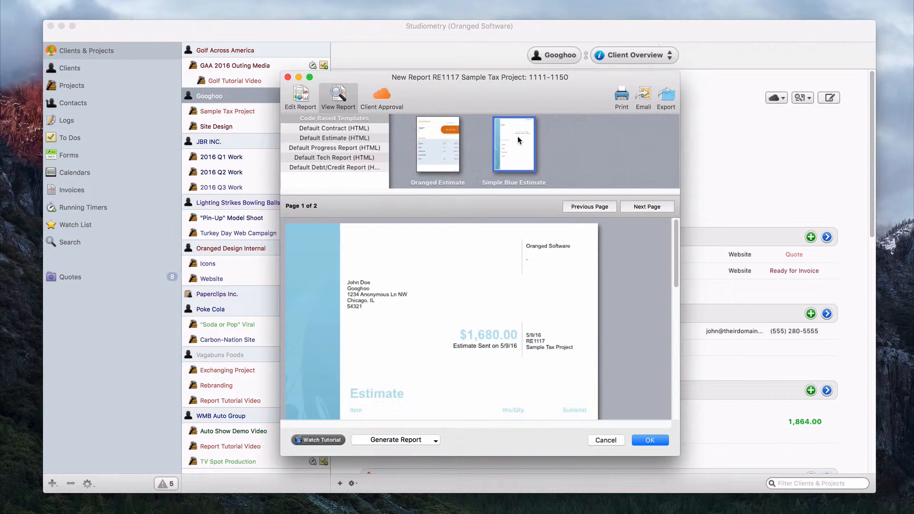
pyautogui.click(423, 144)
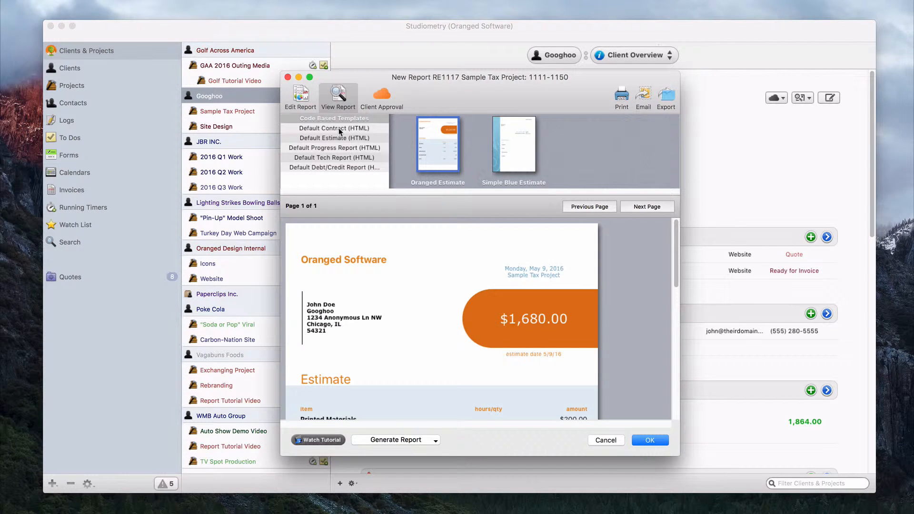
pyautogui.click(492, 138)
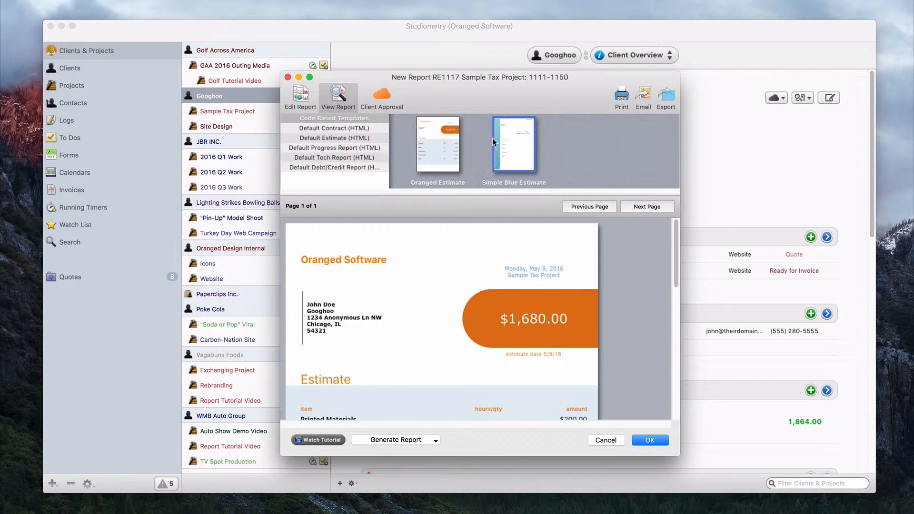
pyautogui.click(441, 139)
pyautogui.click(517, 138)
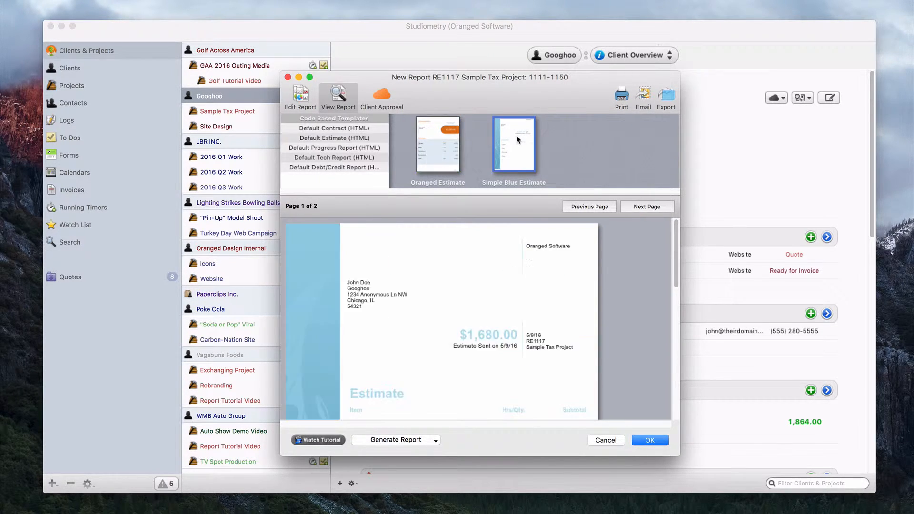
pyautogui.click(435, 151)
pyautogui.click(508, 165)
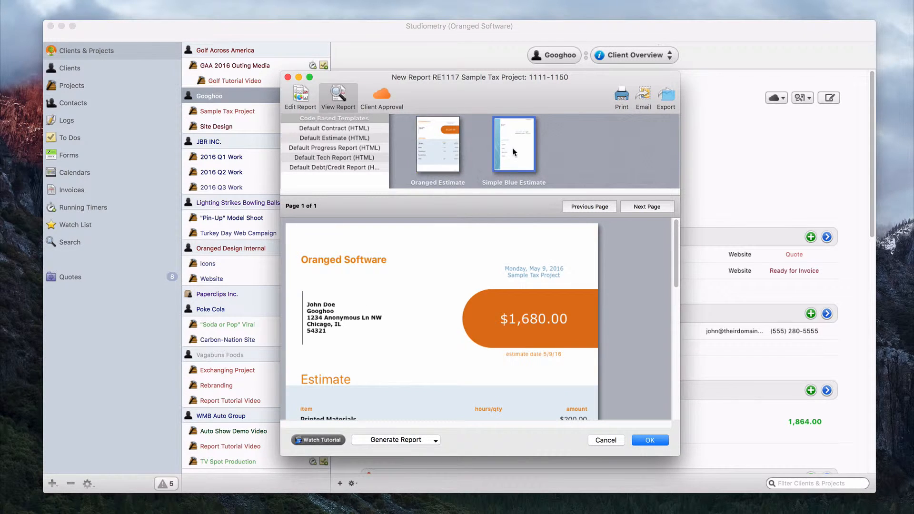
pyautogui.click(422, 140)
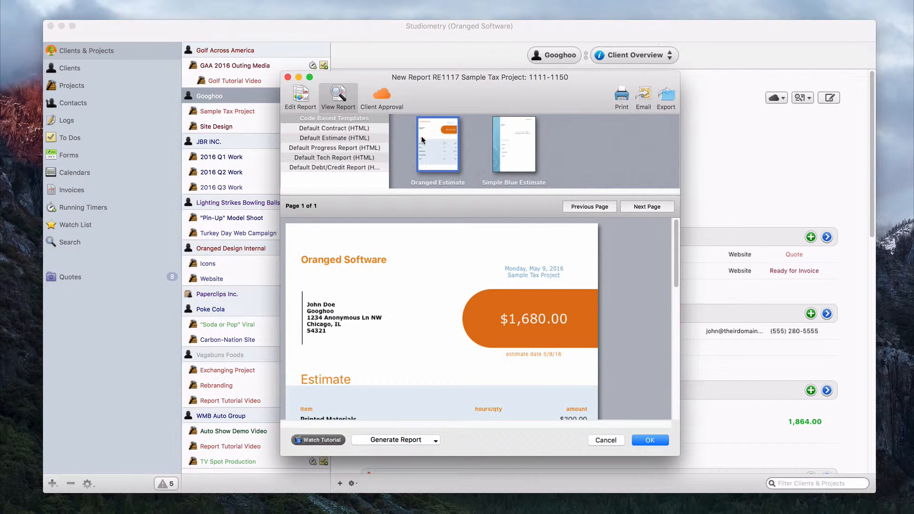
pyautogui.scroll(-5, 441, 320)
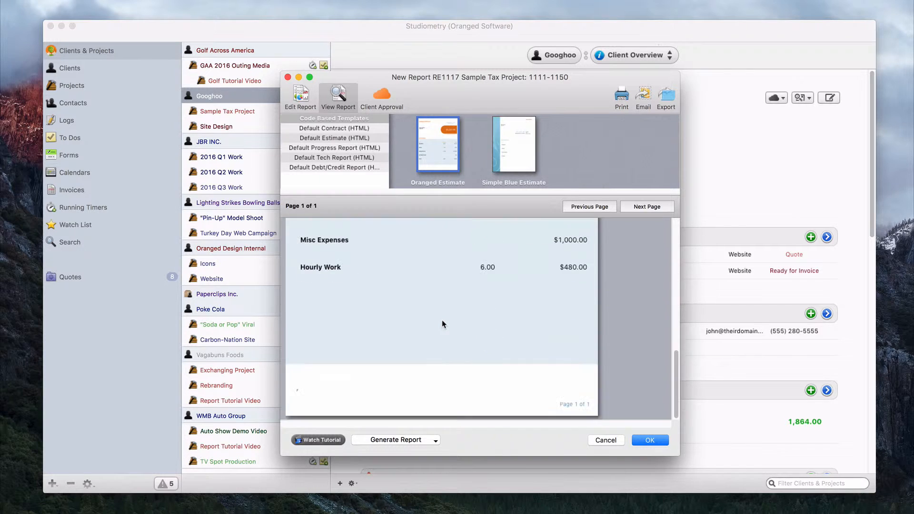
pyautogui.scroll(5, 441, 319)
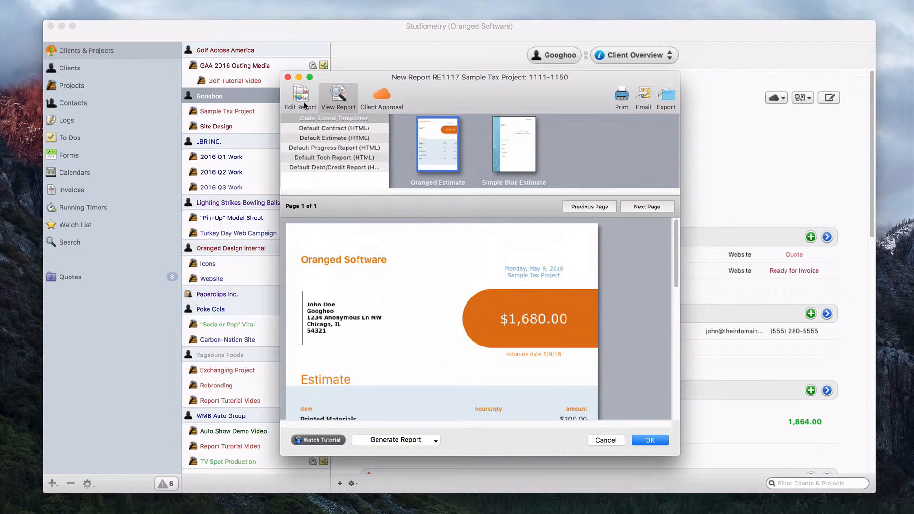
pyautogui.click(305, 106)
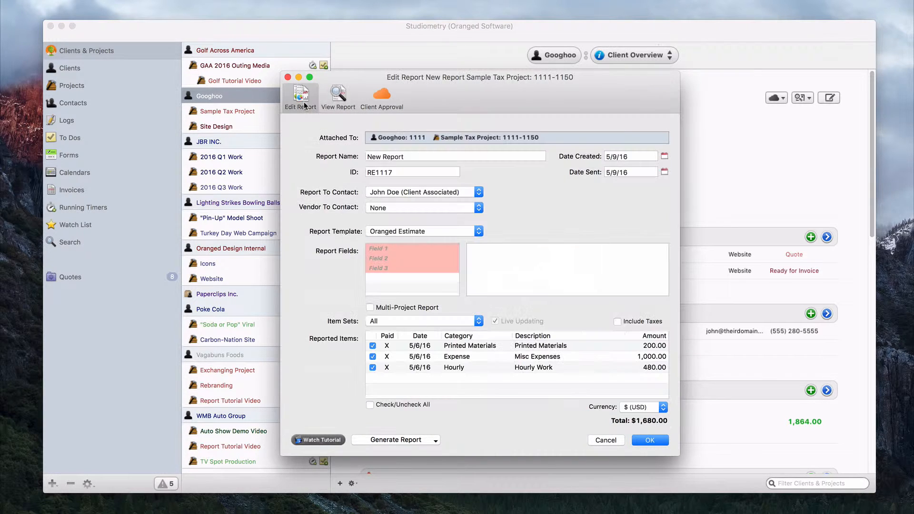
pyautogui.click(460, 233)
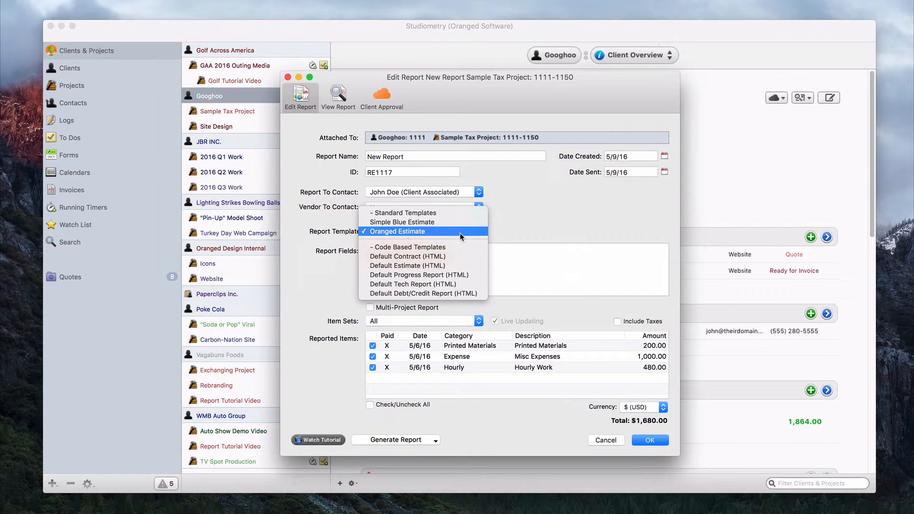
pyautogui.click(419, 231)
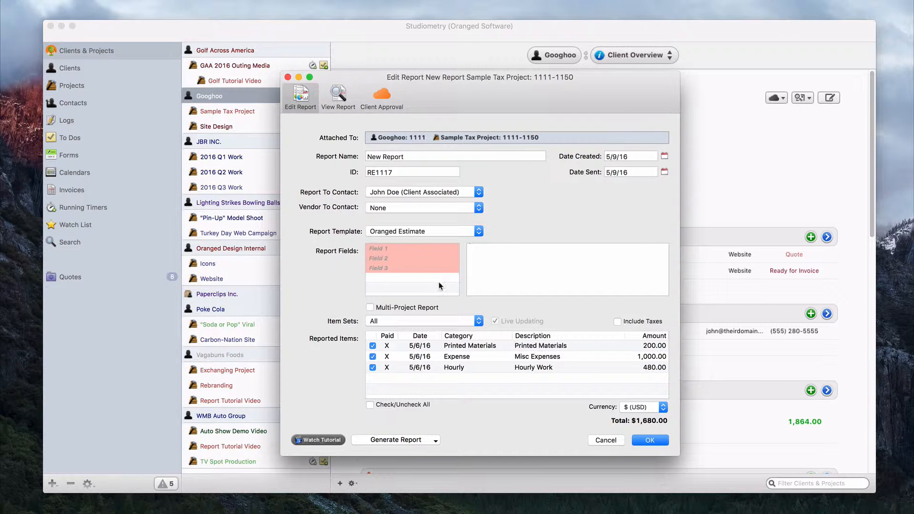
pyautogui.click(341, 102)
pyautogui.scroll(-5, 408, 370)
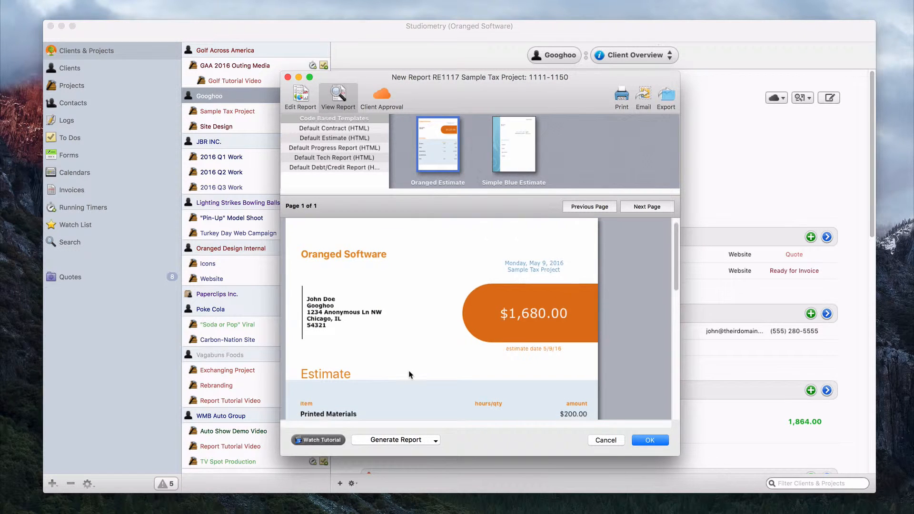
pyautogui.scroll(5, 408, 370)
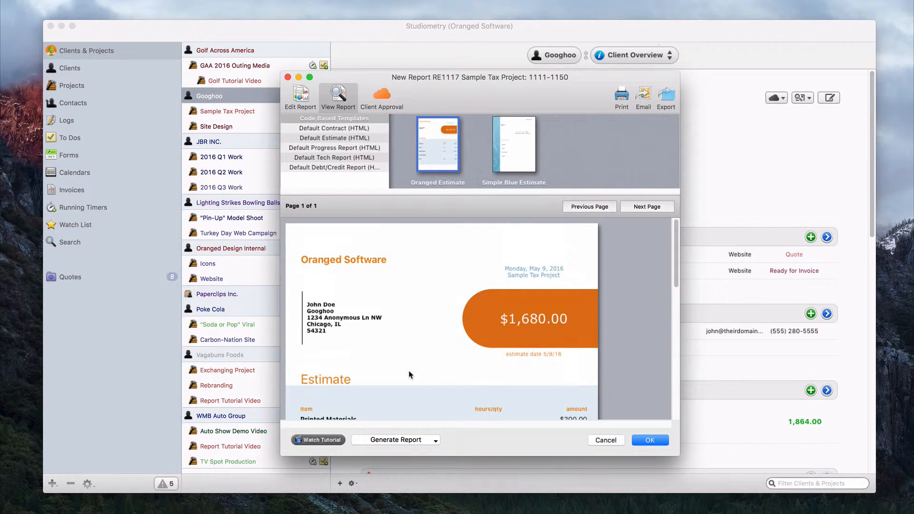
pyautogui.scroll(-6, 408, 370)
pyautogui.scroll(6, 408, 371)
pyautogui.click(300, 98)
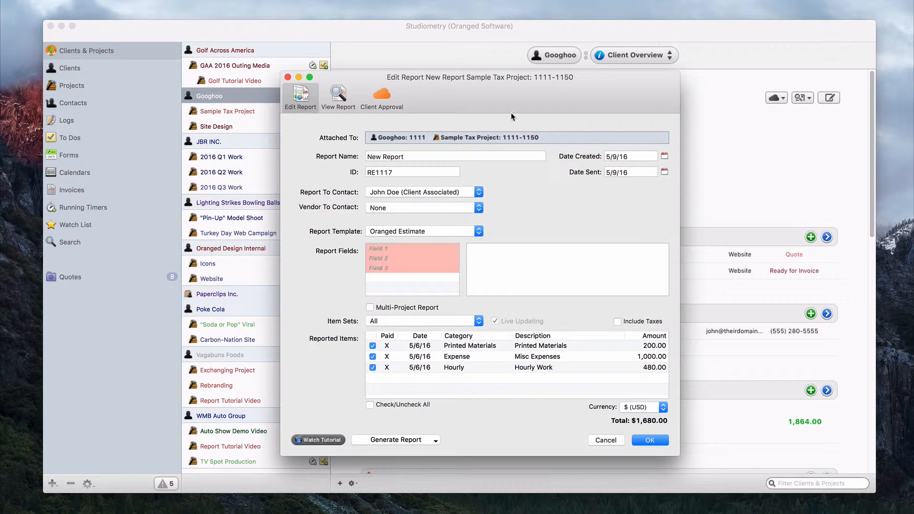
# Slide the report dialog right to reveal the client overview and open the Studiometry menu.
pyautogui.moveTo(510, 112); pyautogui.dragTo(661, 89)
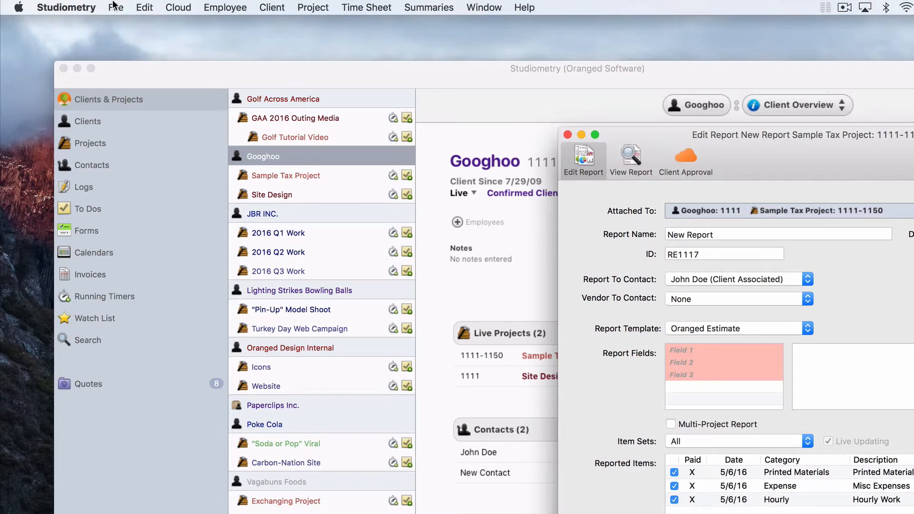
pyautogui.click(81, 1)
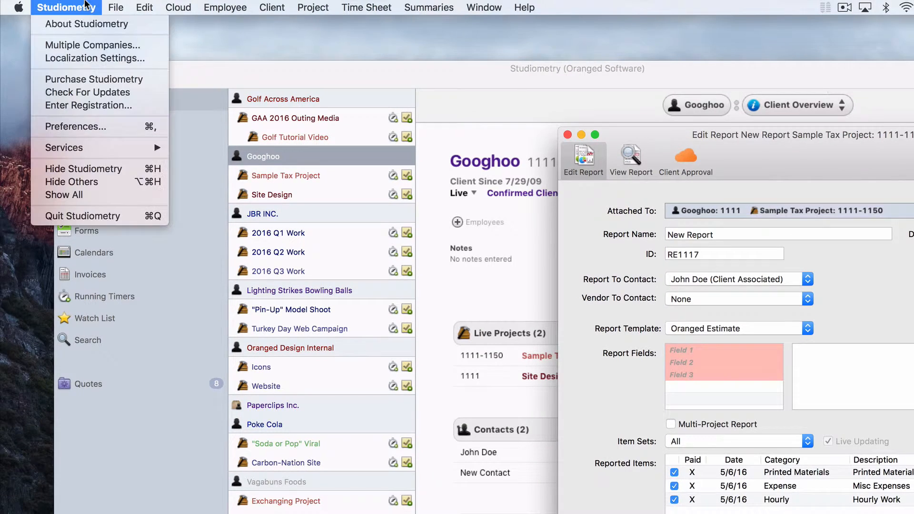
# From Preferences > Templates, open the Simple Blue Estimate visual report template for editing.
pyautogui.click(119, 133)
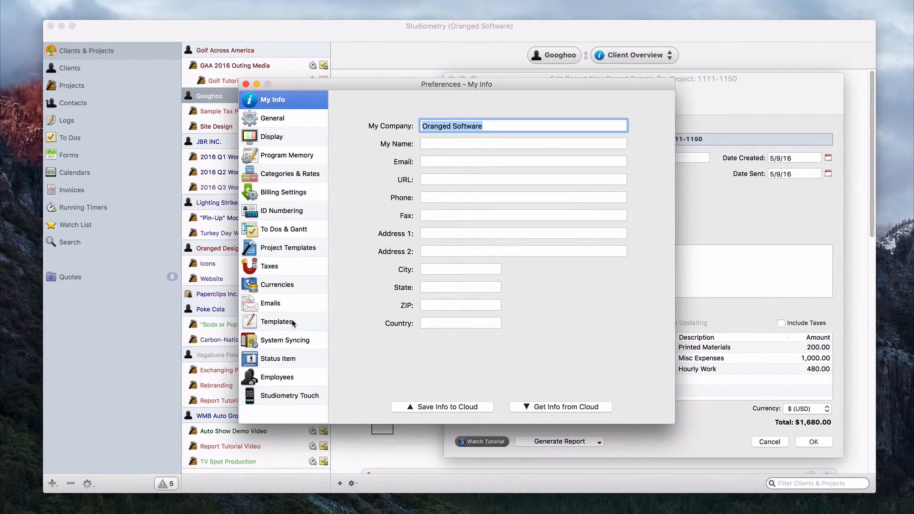
pyautogui.click(292, 322)
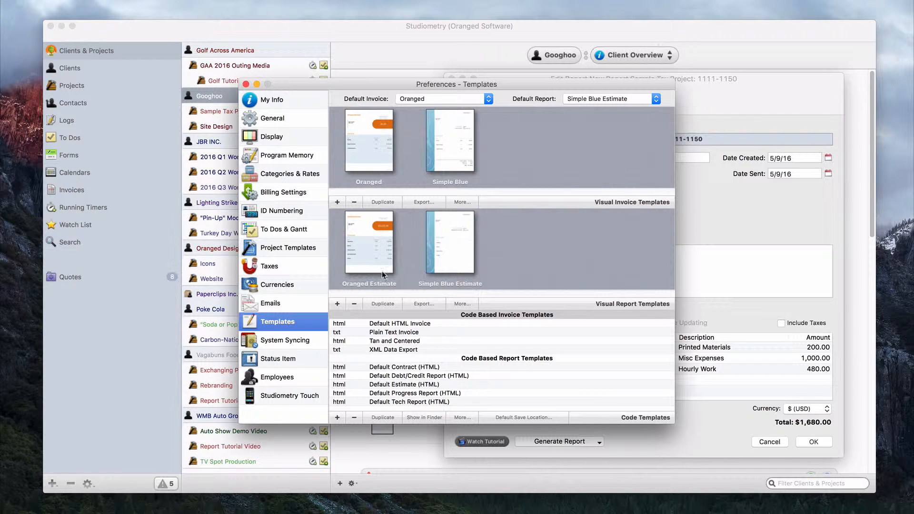
pyautogui.click(434, 252)
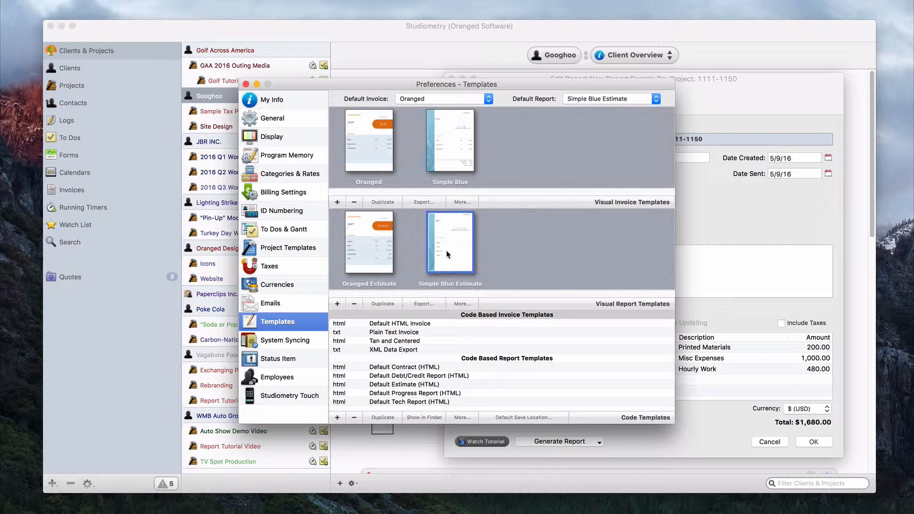
pyautogui.doubleClick(447, 249)
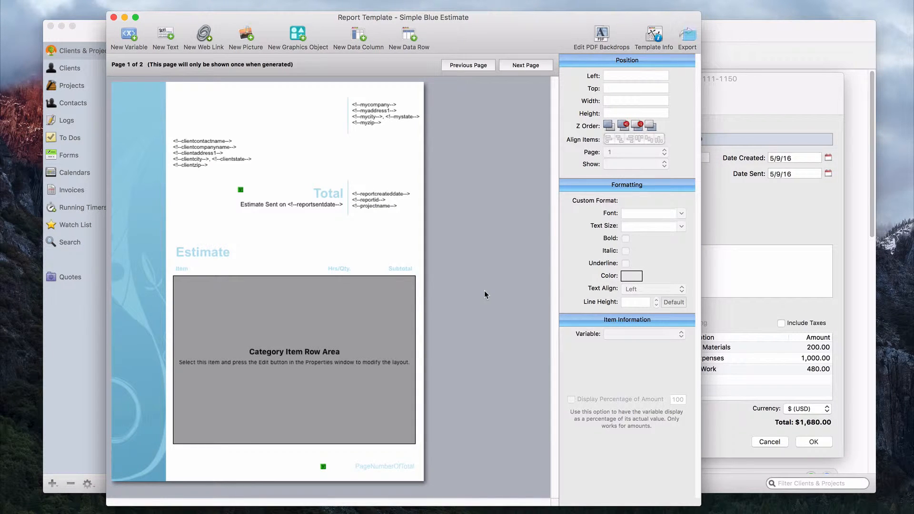
# Show Simple Blue Estimate's general template settings: Custom page size, 574 wide by 734 high.
pyautogui.moveTo(495, 44); pyautogui.dragTo(546, 41)
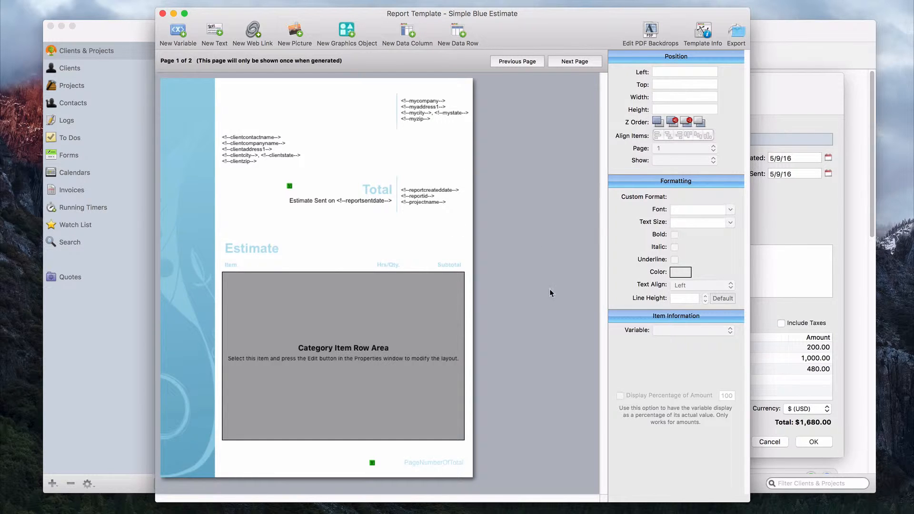
pyautogui.click(703, 32)
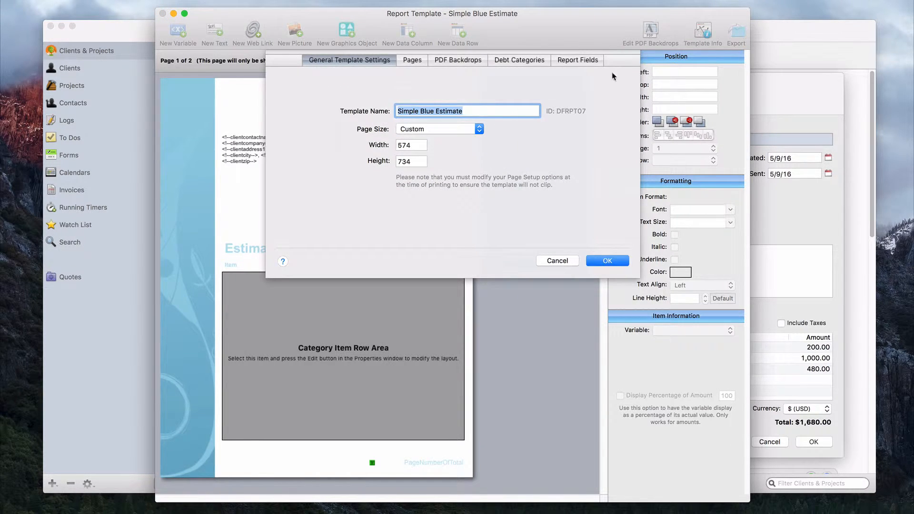
# Show the template's Field 1–3 report fields, arranging template editor and report window side by side.
pyautogui.click(573, 63)
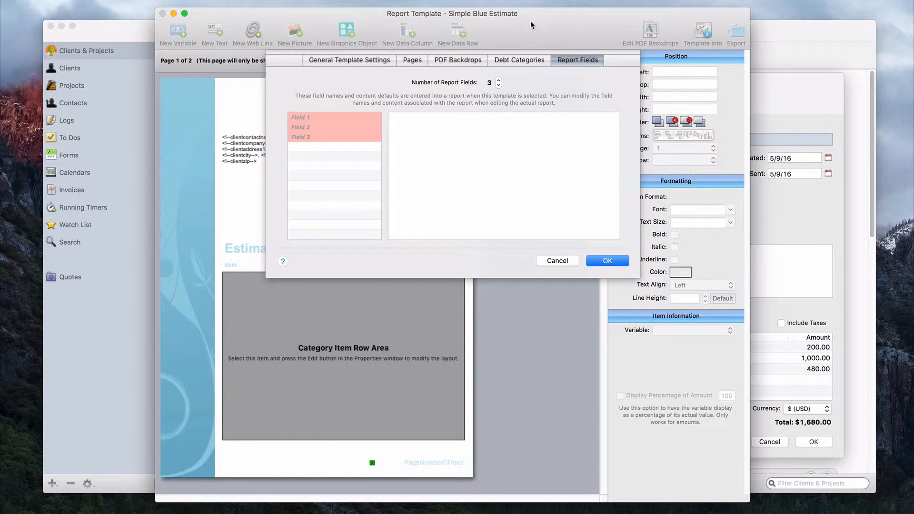
pyautogui.moveTo(548, 21); pyautogui.dragTo(436, 25)
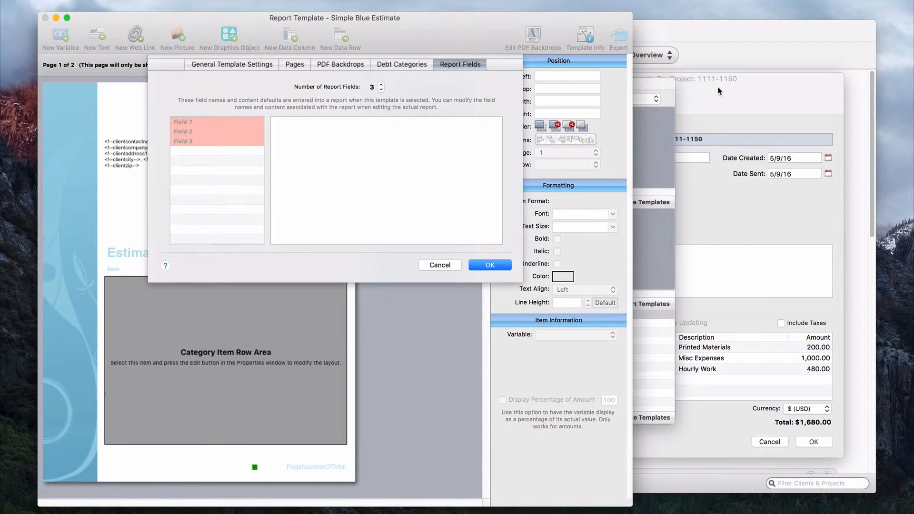
pyautogui.moveTo(718, 91); pyautogui.dragTo(755, 88)
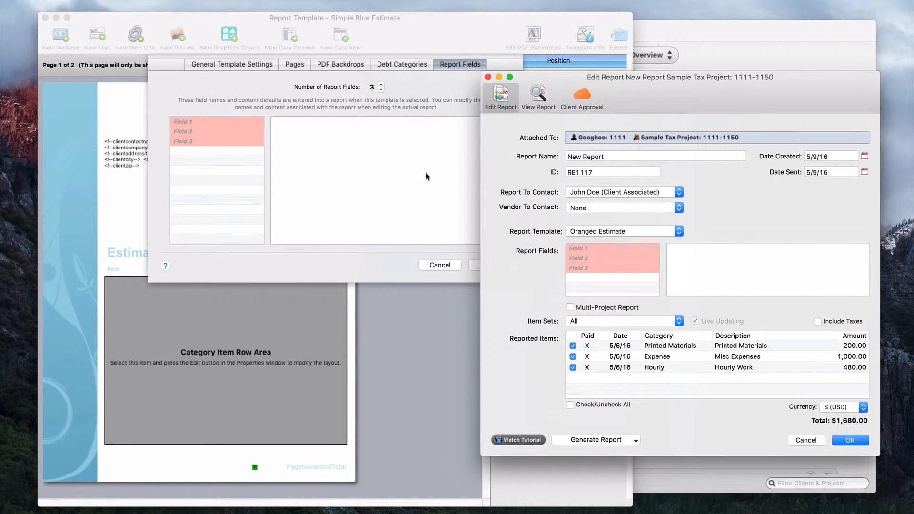
pyautogui.click(414, 179)
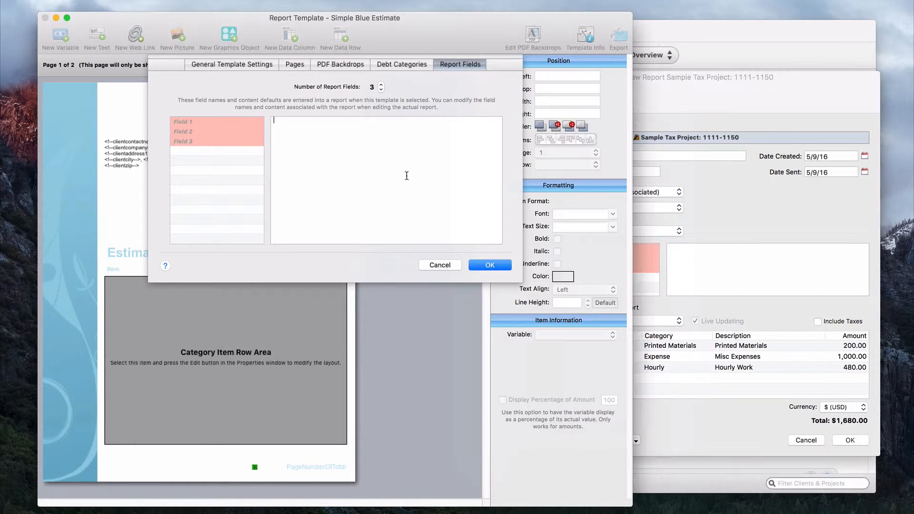
pyautogui.doubleClick(196, 123)
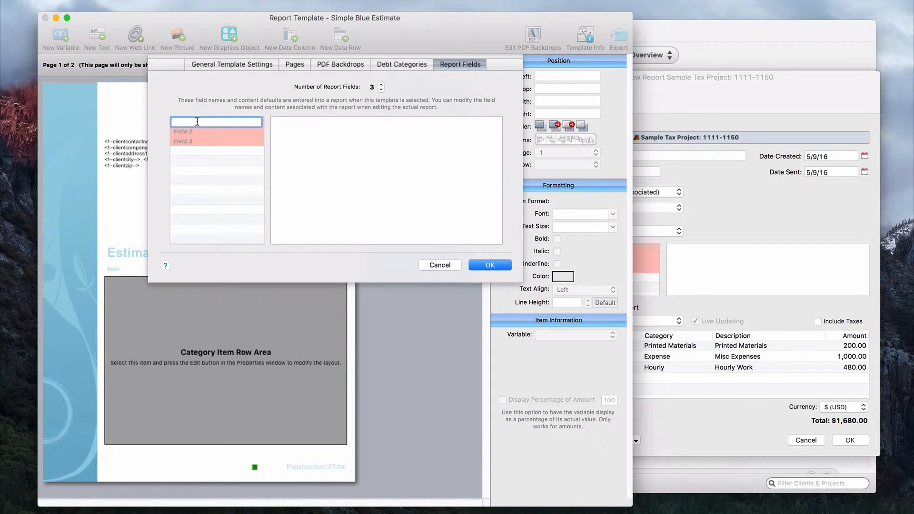
pyautogui.click(319, 125)
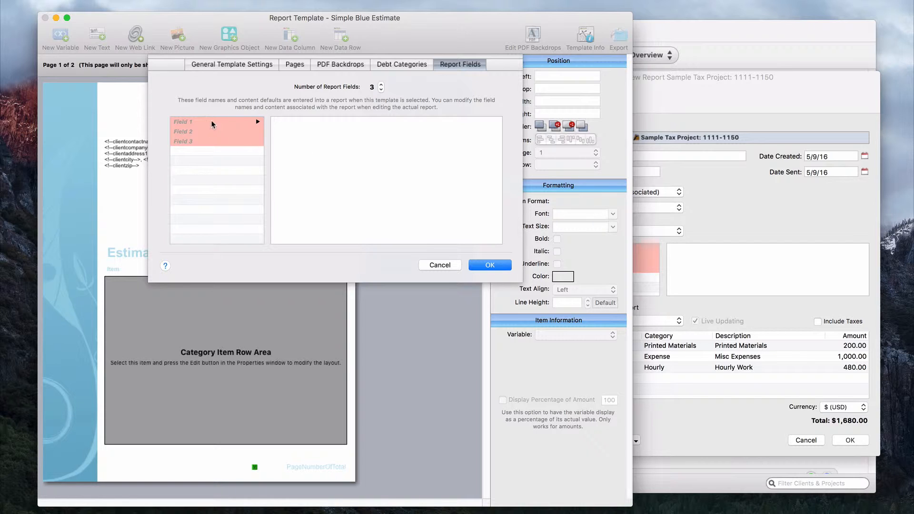
# Rename the three report fields to Approved By, Approval Code and Notes.
pyautogui.doubleClick(212, 142)
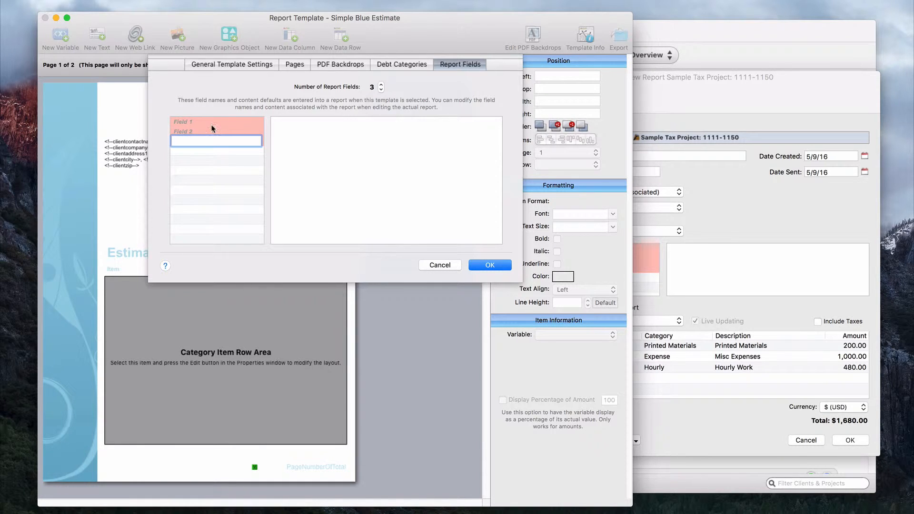
pyautogui.click(212, 124)
pyautogui.click(307, 127)
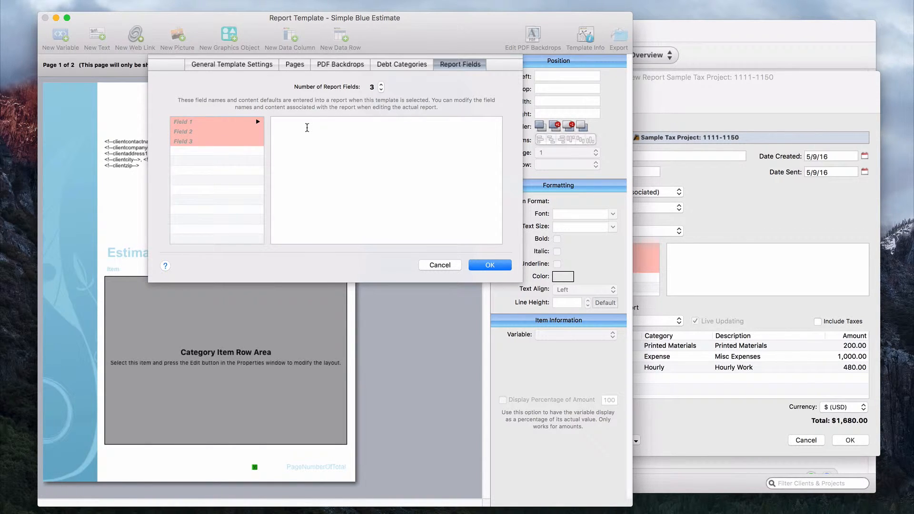
pyautogui.doubleClick(189, 124)
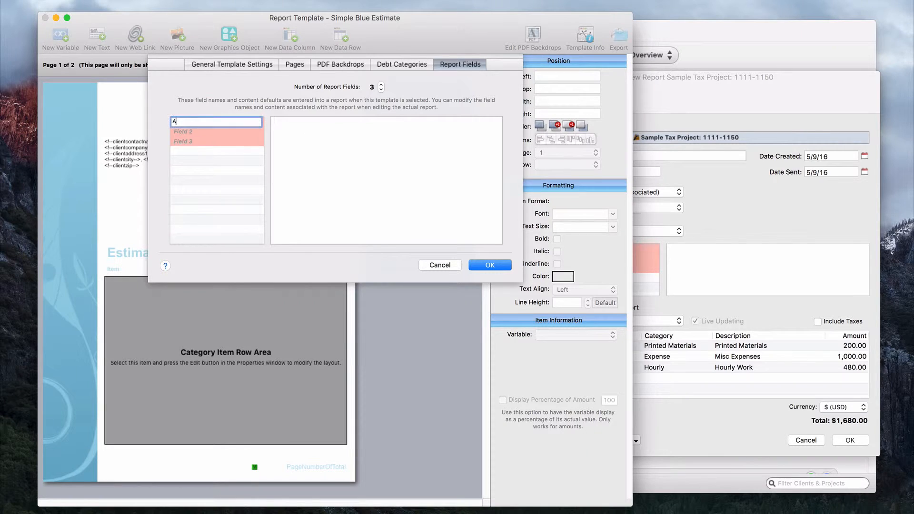
pyautogui.write('Approved By')
pyautogui.doubleClick(176, 131)
pyautogui.write('Approval Code')
pyautogui.doubleClick(177, 141)
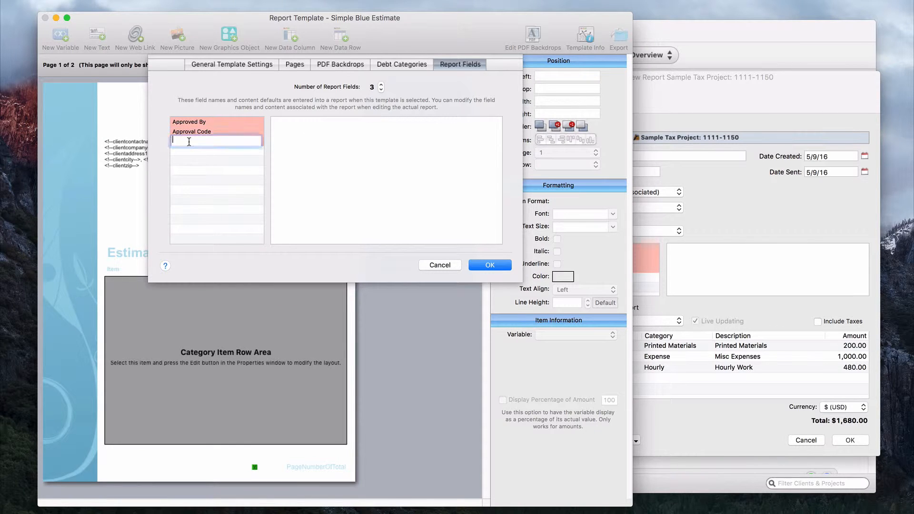
pyautogui.write('Notes')
# Give the Notes field default content 'Notes', finish editing and confirm with OK.
pyautogui.click(280, 123)
pyautogui.write('Notes')
pyautogui.click(236, 171)
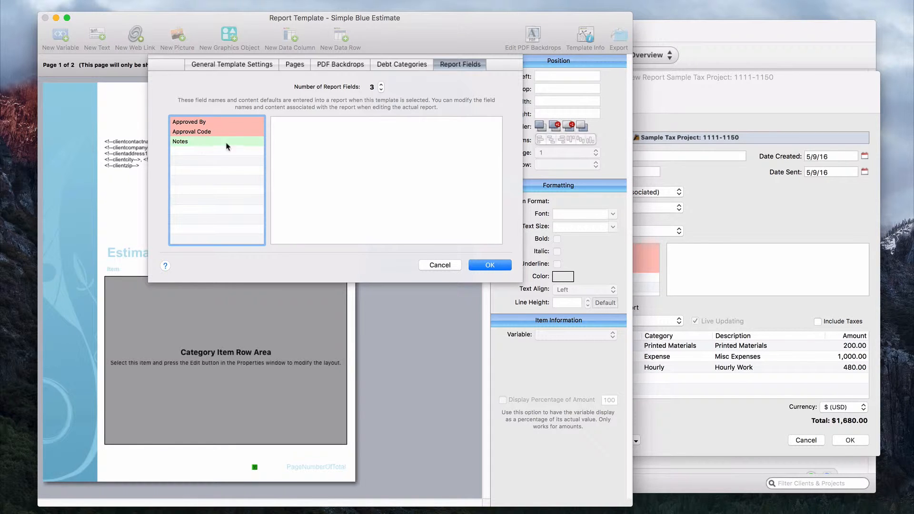
pyautogui.doubleClick(238, 140)
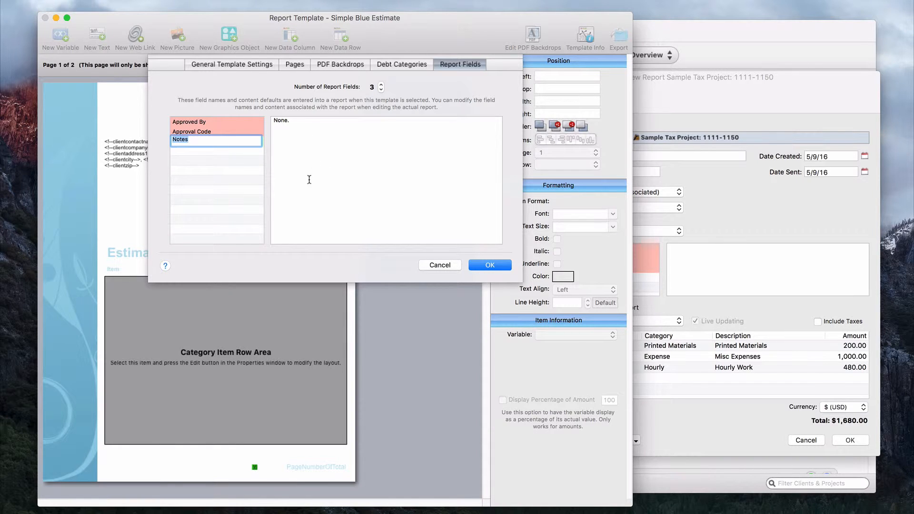
pyautogui.click(223, 122)
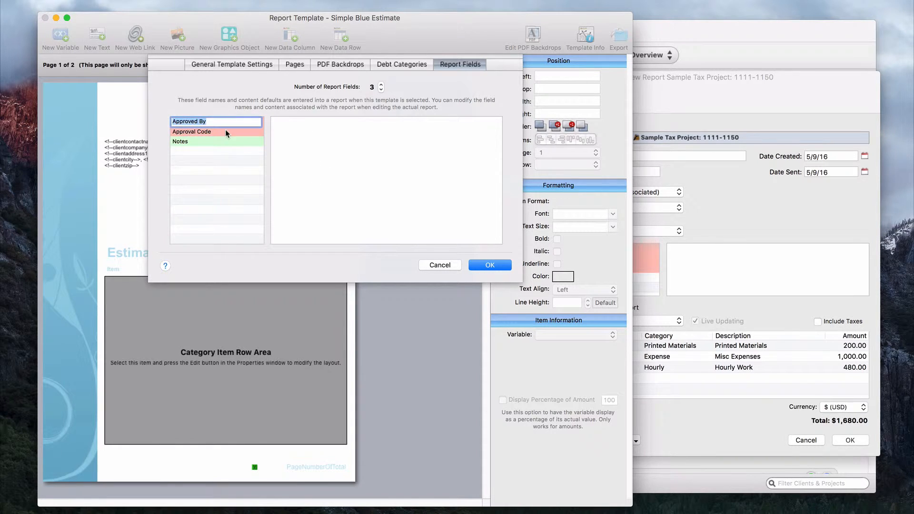
pyautogui.click(229, 168)
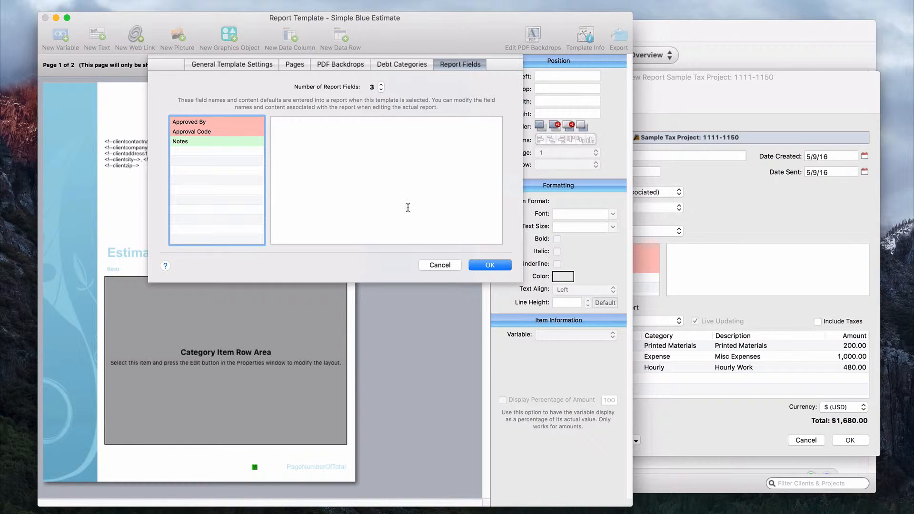
pyautogui.click(494, 263)
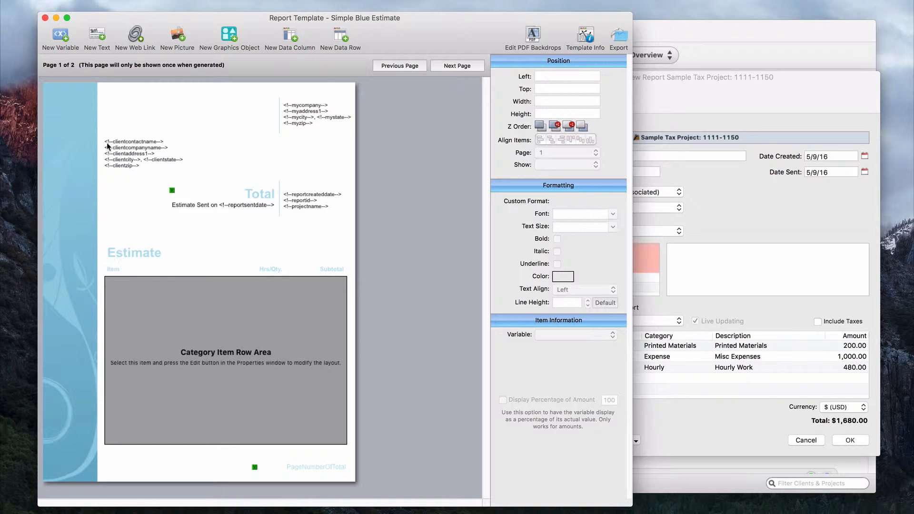
# Shrink the Category Item Row Area from 310 to 190 high.
pyautogui.click(332, 347)
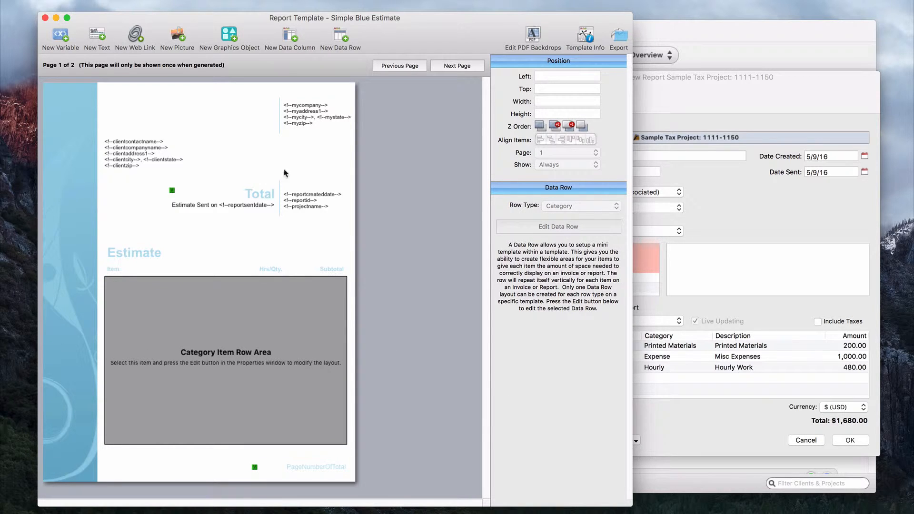
pyautogui.click(272, 358)
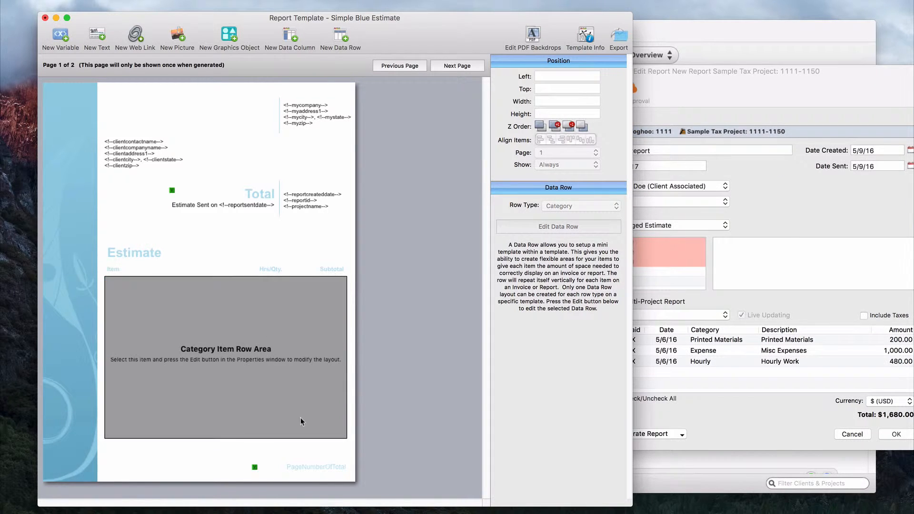
pyautogui.click(292, 419)
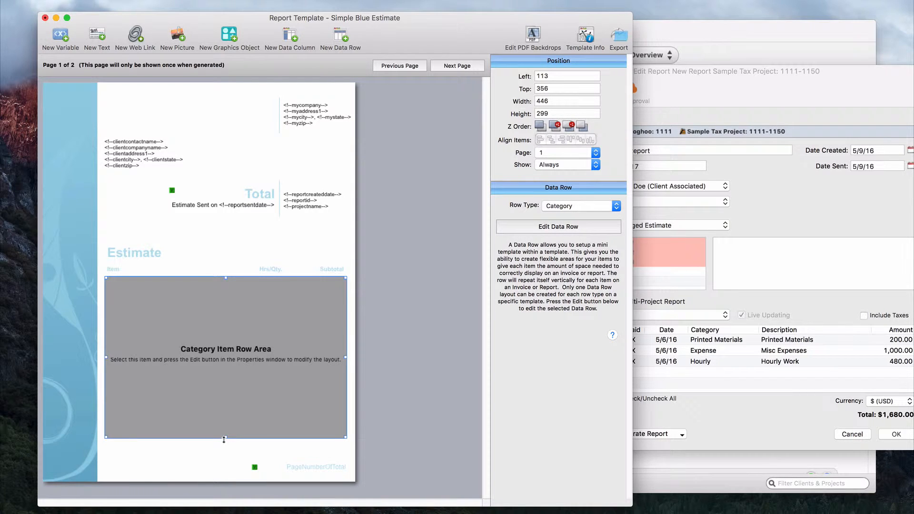
pyautogui.moveTo(225, 437); pyautogui.dragTo(226, 380)
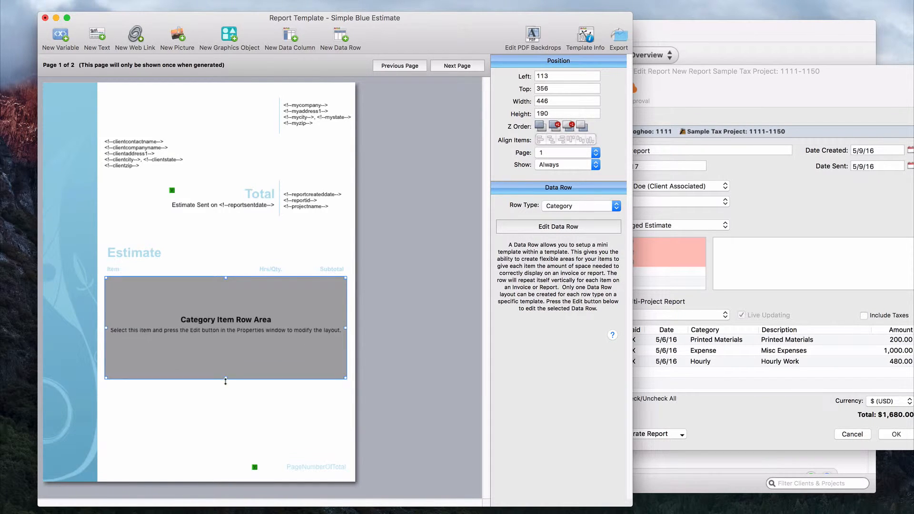
pyautogui.click(407, 342)
pyautogui.click(60, 36)
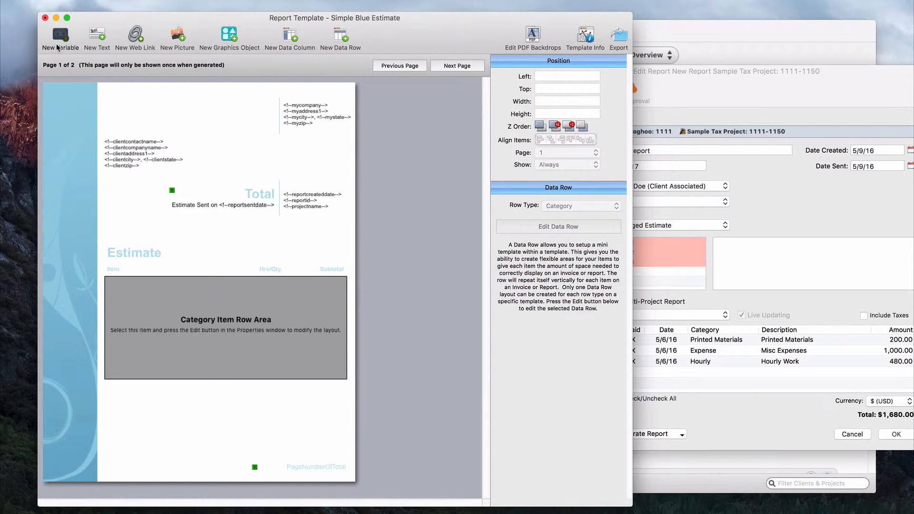
# Place ReportField1Name and ReportField1Content variables side by side below the row area.
pyautogui.moveTo(194, 226); pyautogui.dragTo(121, 401)
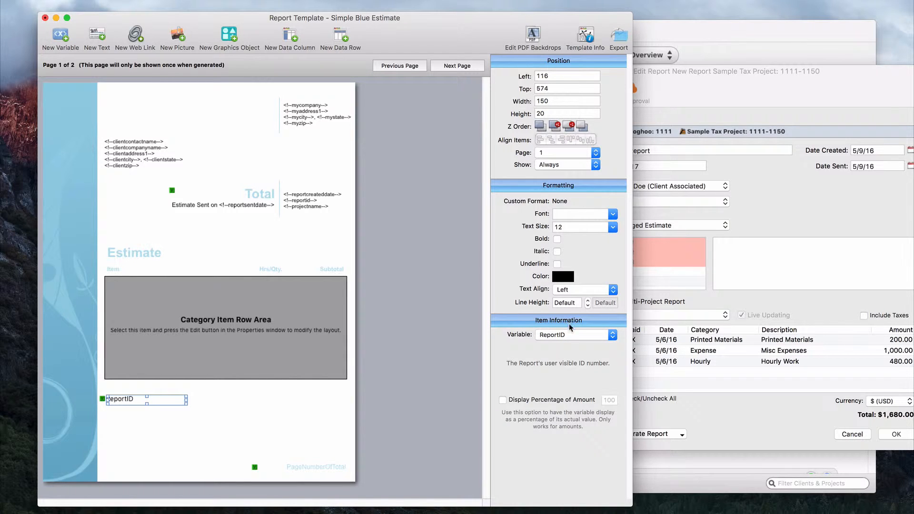
pyautogui.click(578, 334)
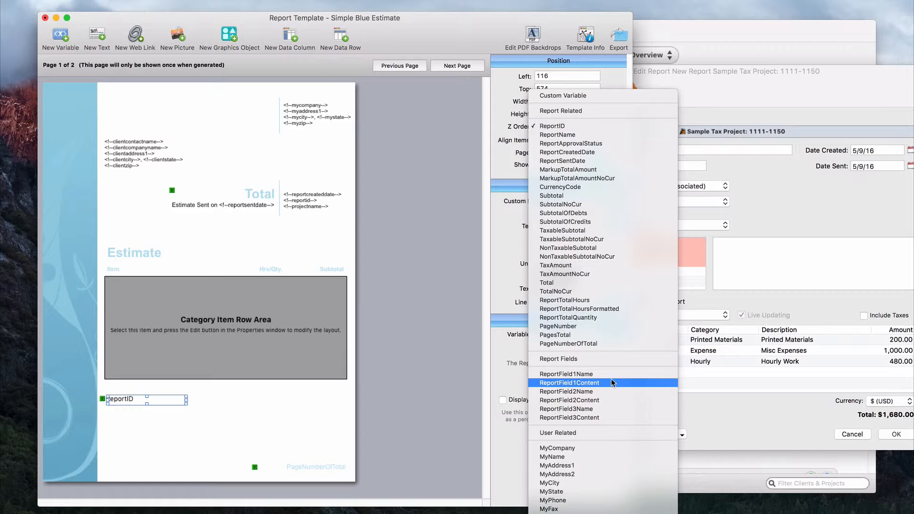
pyautogui.click(611, 375)
pyautogui.click(61, 37)
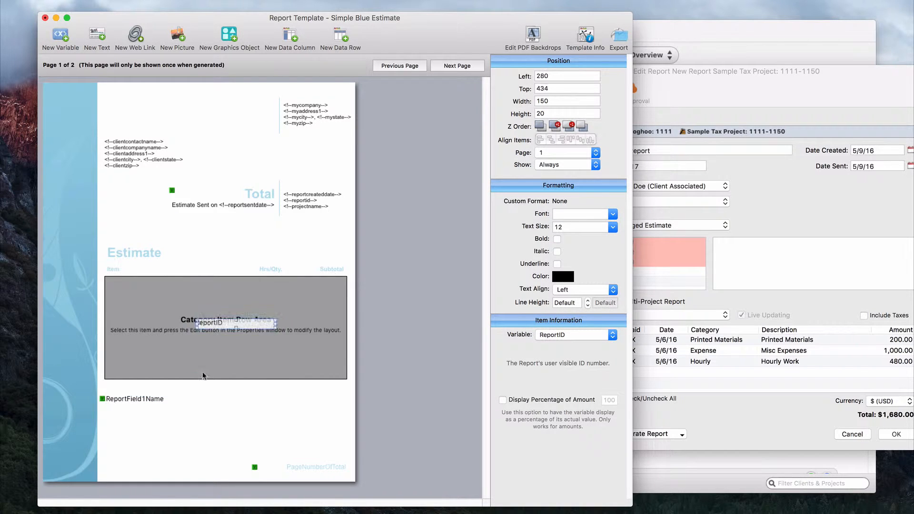
pyautogui.moveTo(233, 324); pyautogui.dragTo(233, 399)
pyautogui.click(577, 336)
pyautogui.click(591, 452)
# Add a second row with ReportField2Name and ReportField2Content variables beneath the first.
pyautogui.click(61, 37)
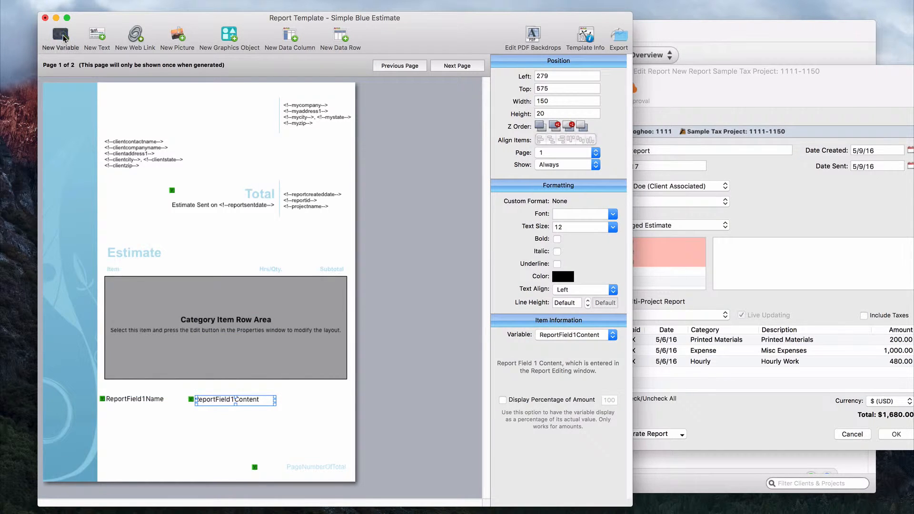
pyautogui.moveTo(188, 223); pyautogui.dragTo(122, 421)
pyautogui.click(571, 334)
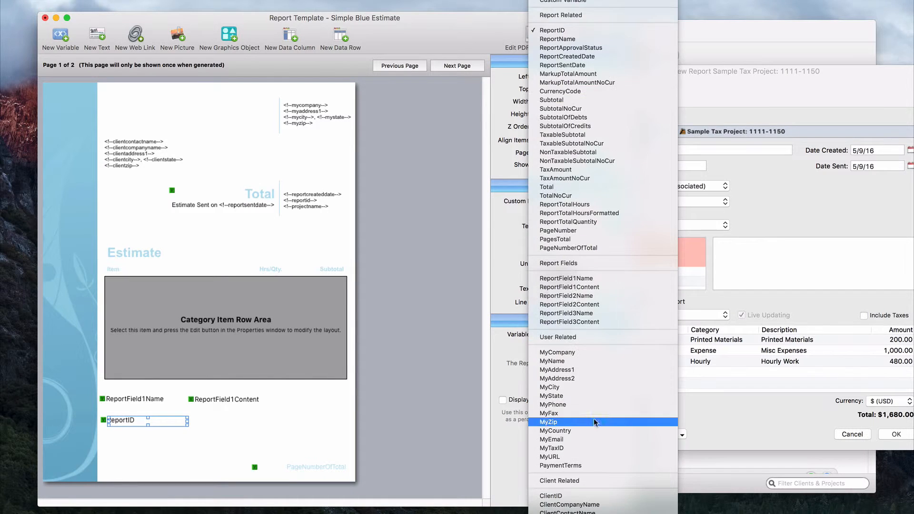
pyautogui.click(595, 424)
pyautogui.click(60, 37)
pyautogui.moveTo(182, 223); pyautogui.dragTo(192, 421)
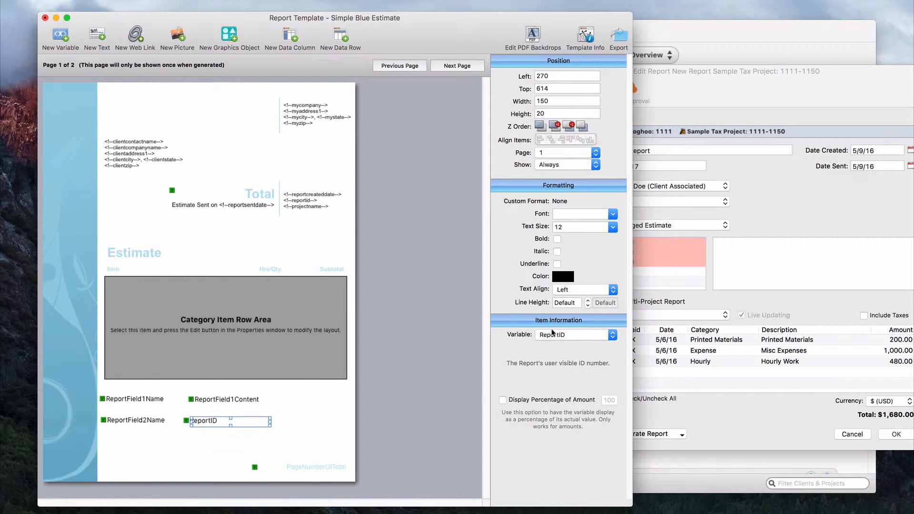
pyautogui.click(571, 335)
pyautogui.click(590, 394)
pyautogui.click(426, 419)
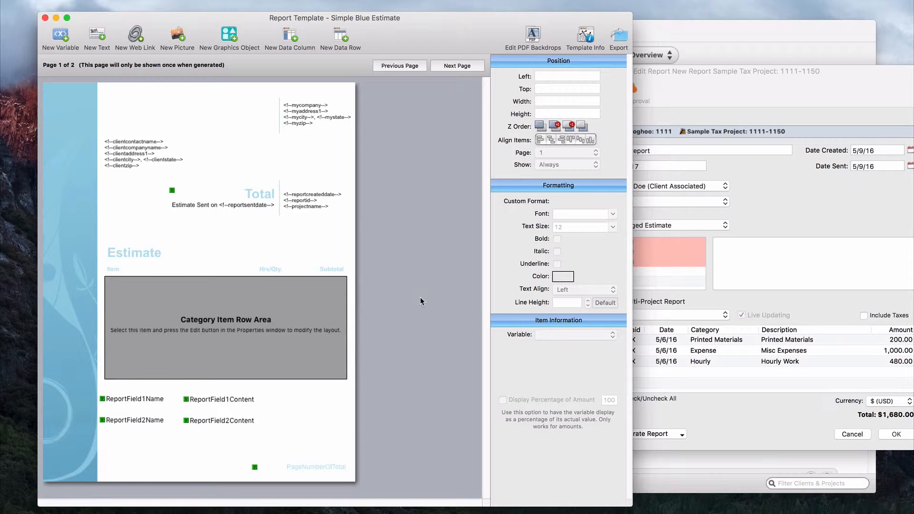
# Close the template editor, centre the report dialog and switch RE1117 to Simple Blue Estimate.
pyautogui.click(45, 18)
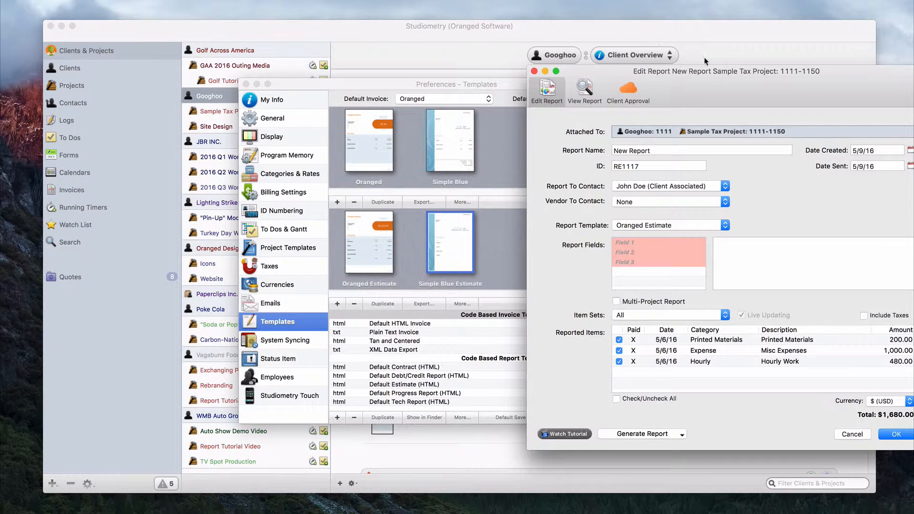
pyautogui.moveTo(718, 82); pyautogui.dragTo(447, 71)
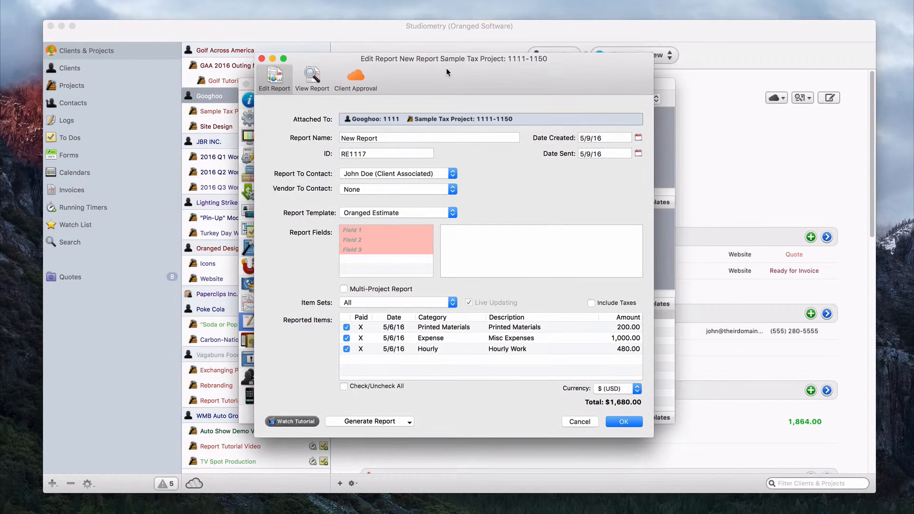
pyautogui.click(424, 213)
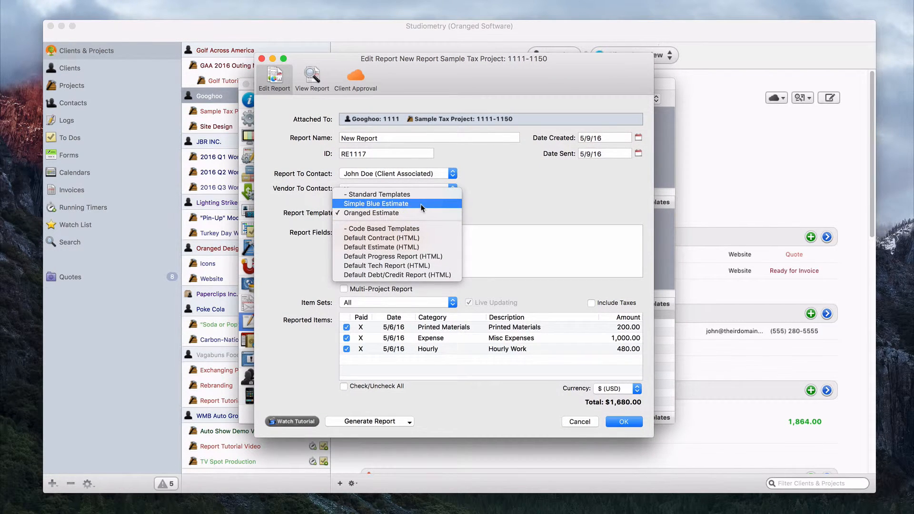
pyautogui.click(422, 204)
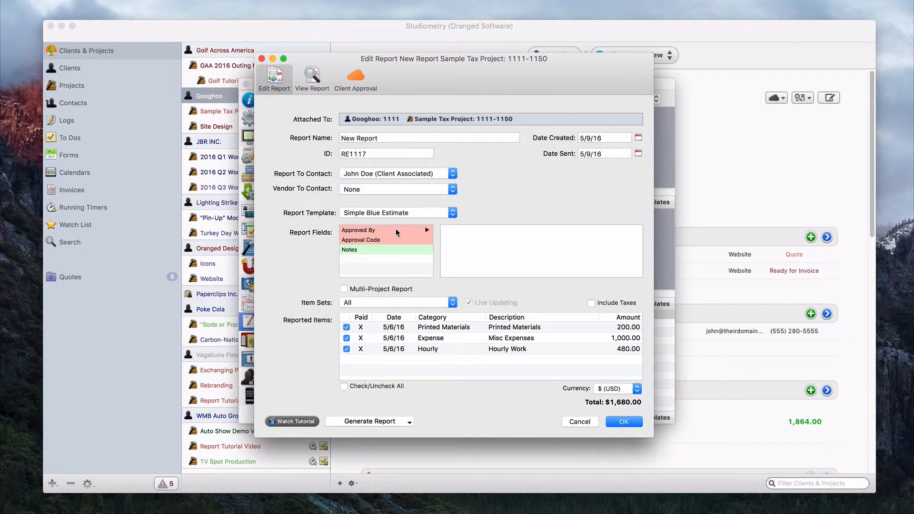
pyautogui.click(472, 234)
# Enter the approver's name and an approval code, then preview Simple Blue estimate RE1117 with them.
pyautogui.write('Sam')
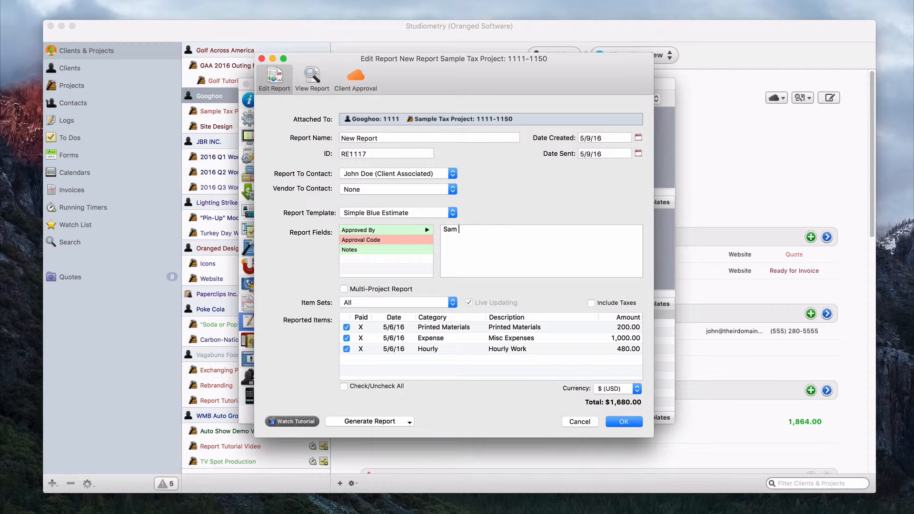
pyautogui.write(' H.')
pyautogui.click(414, 239)
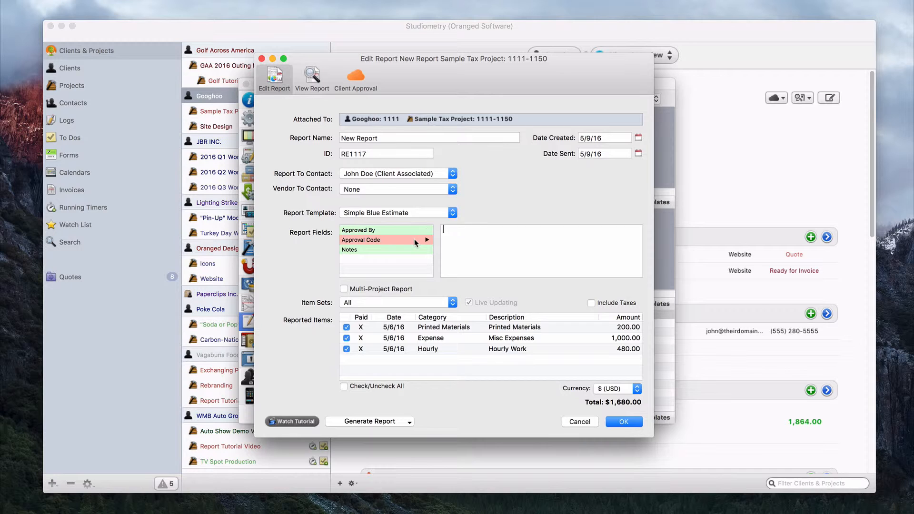
pyautogui.click(488, 235)
pyautogui.write('FJSORI30942')
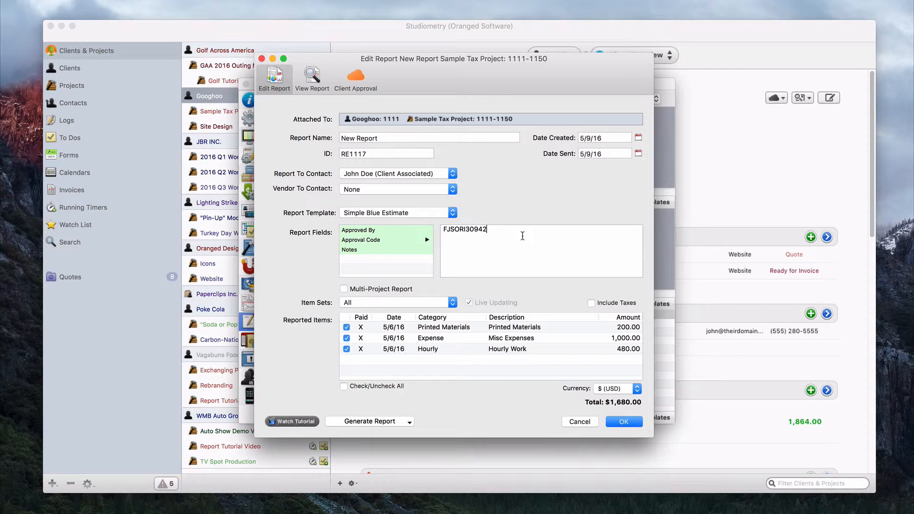
pyautogui.click(404, 251)
pyautogui.click(310, 76)
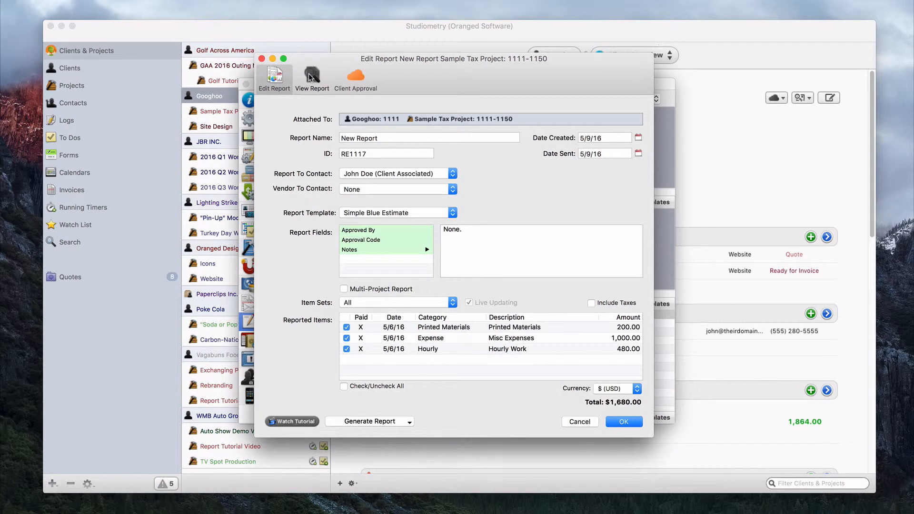
pyautogui.scroll(-5, 508, 295)
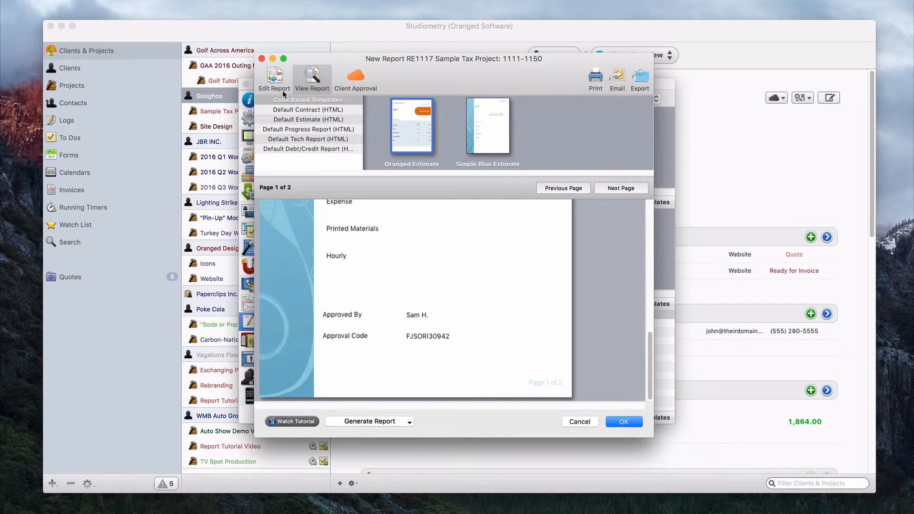
# Return to report RE1117's edit form and shift the editor window to the right.
pyautogui.click(276, 77)
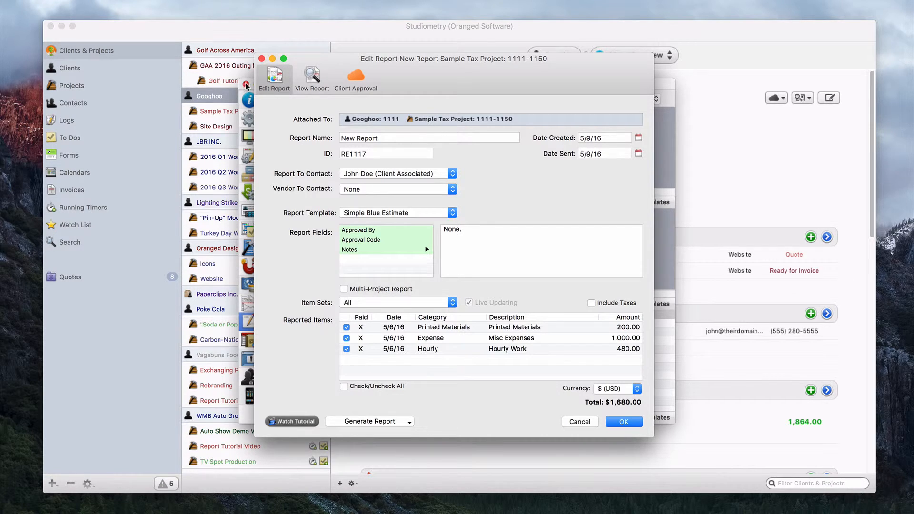
pyautogui.moveTo(408, 73); pyautogui.dragTo(488, 74)
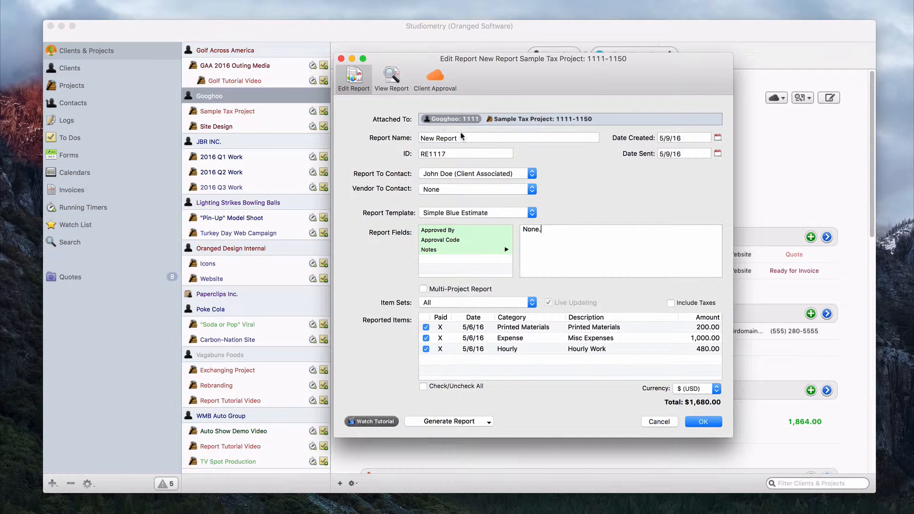
# Toggle Multi-Project Report on and back off, keeping only the project's three items totalling $1,680.00.
pyautogui.click(473, 291)
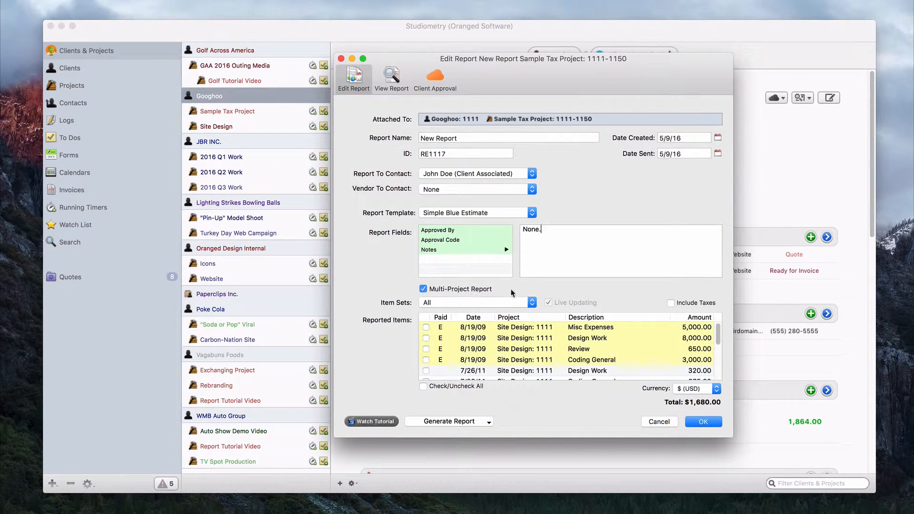
pyautogui.scroll(-3, 552, 352)
pyautogui.scroll(-1, 552, 352)
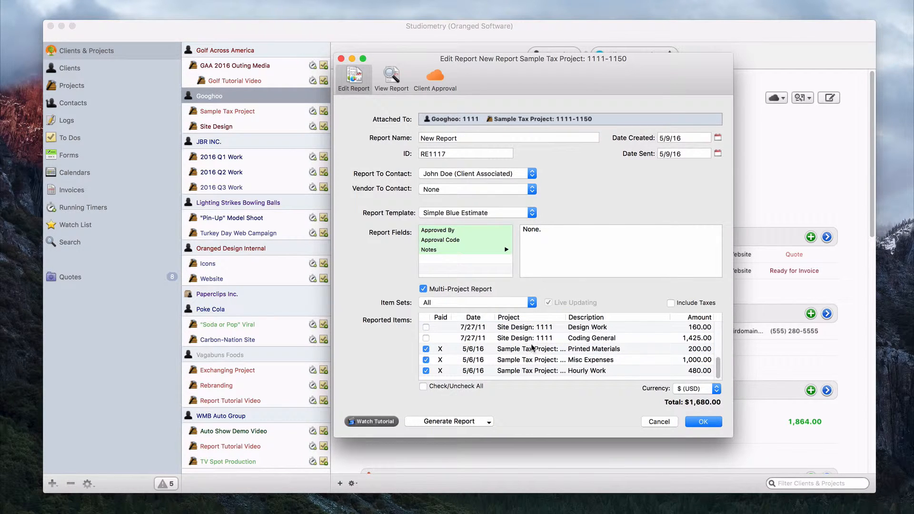
pyautogui.scroll(2, 611, 356)
pyautogui.scroll(-2, 611, 356)
pyautogui.scroll(3, 611, 356)
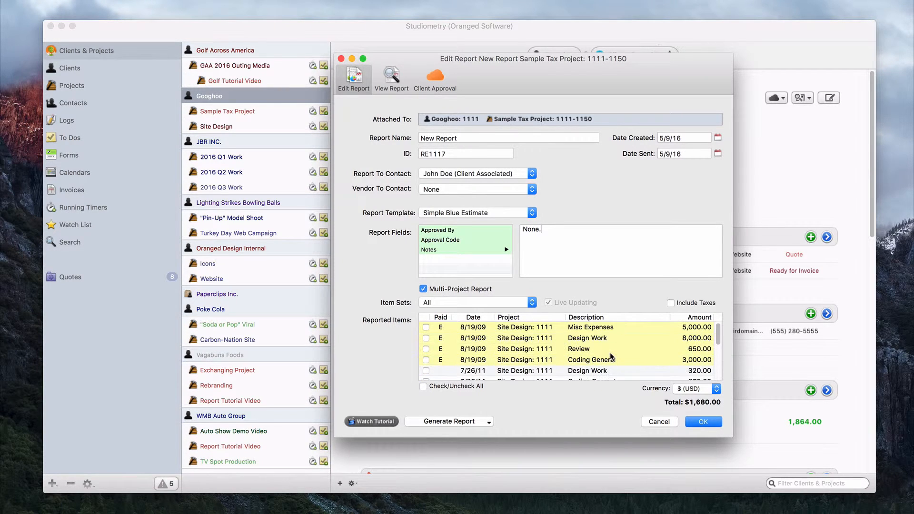
pyautogui.scroll(-3, 585, 355)
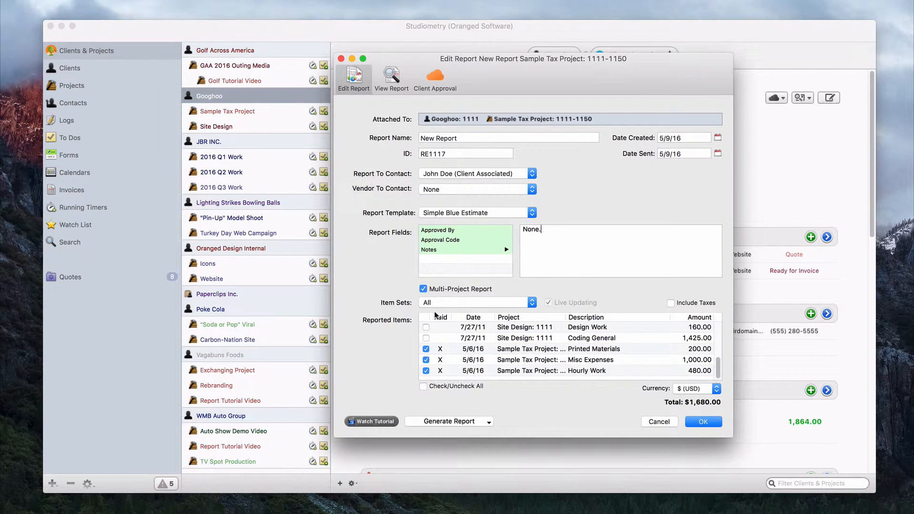
pyautogui.scroll(3, 508, 366)
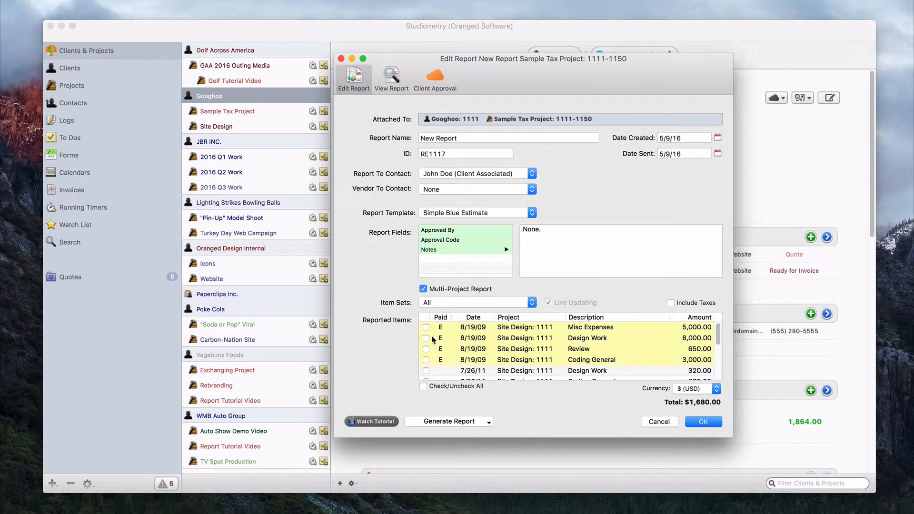
pyautogui.scroll(-2, 520, 380)
pyautogui.scroll(2, 521, 376)
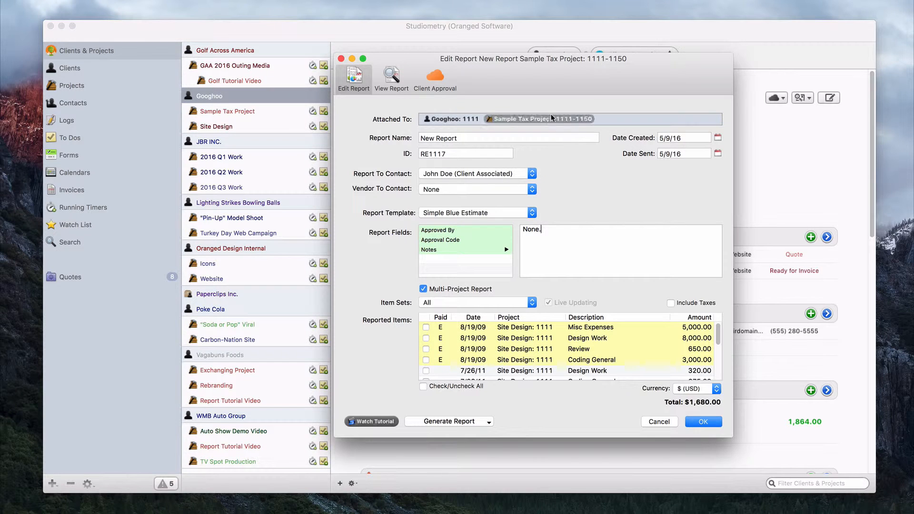
pyautogui.click(471, 289)
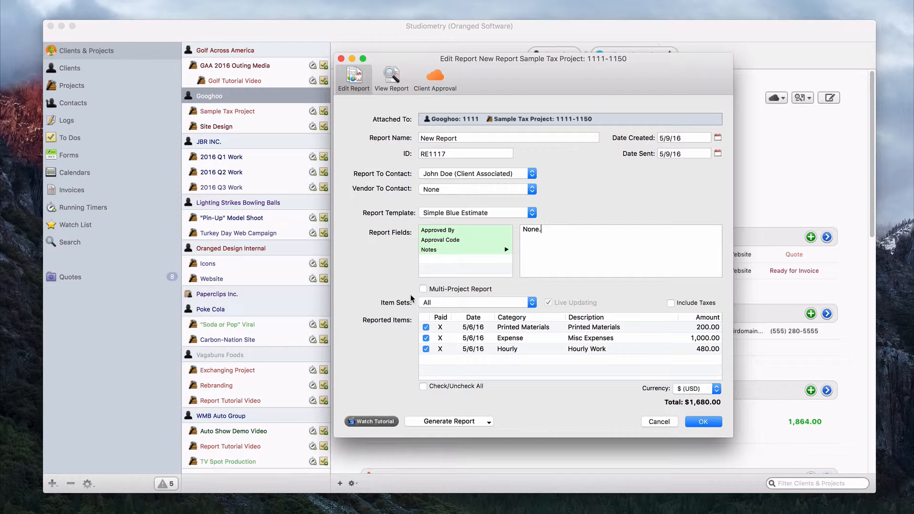
pyautogui.click(467, 305)
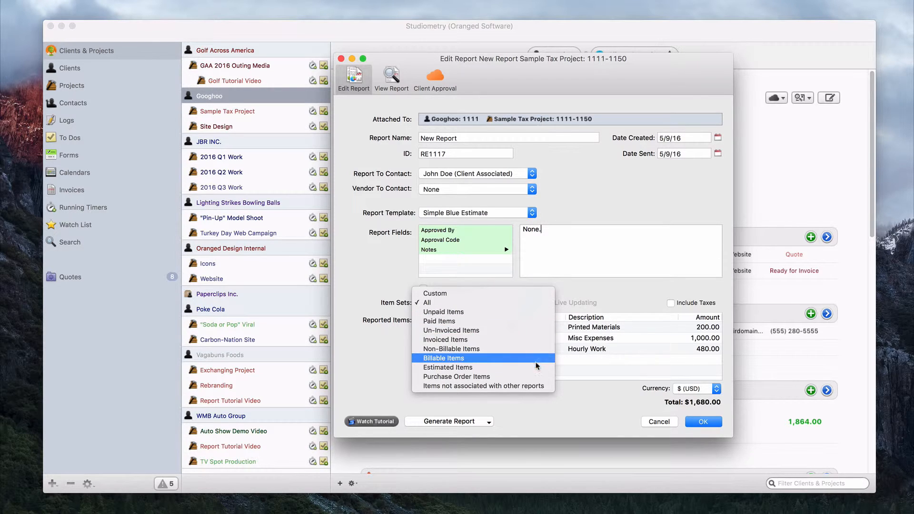
# Keep the All item set with Printed Materials and Expense still included.
pyautogui.click(533, 302)
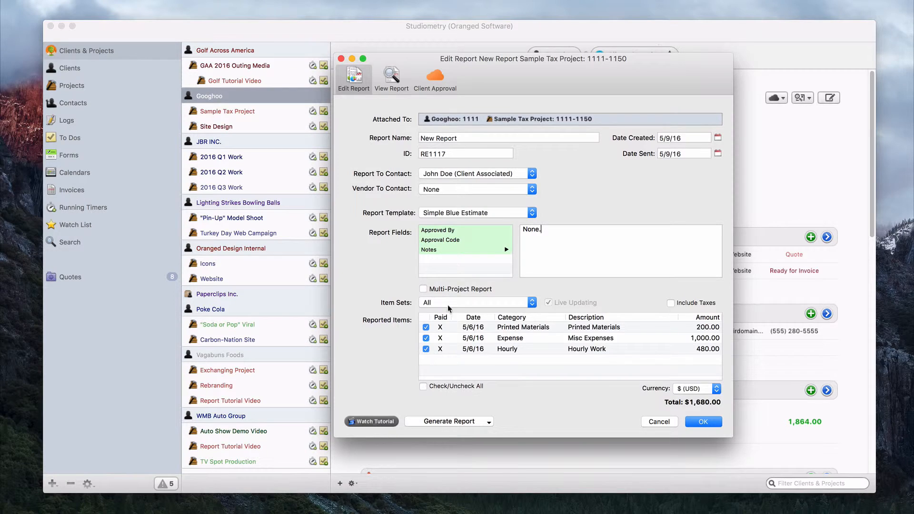
pyautogui.click(425, 326)
pyautogui.click(426, 338)
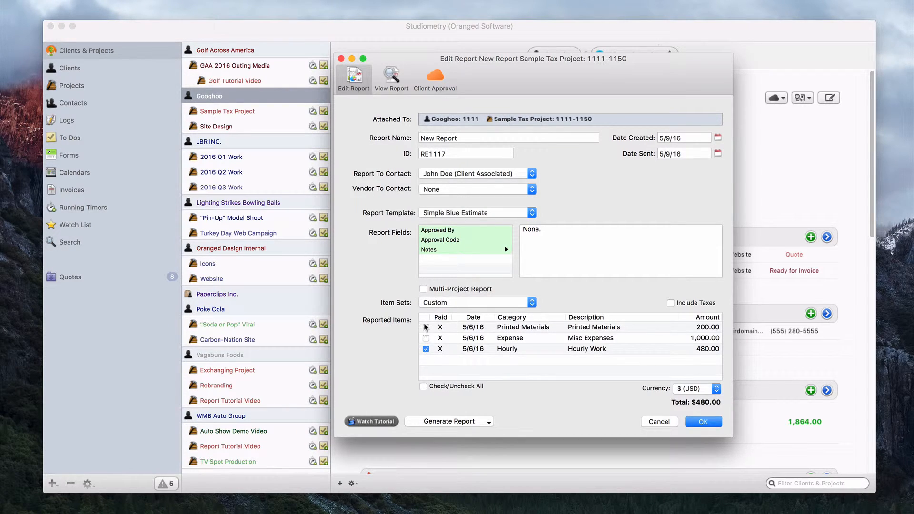
pyautogui.click(426, 327)
pyautogui.click(426, 338)
# Base the estimate on the Paid Items set with Live Updating turned on.
pyautogui.click(468, 302)
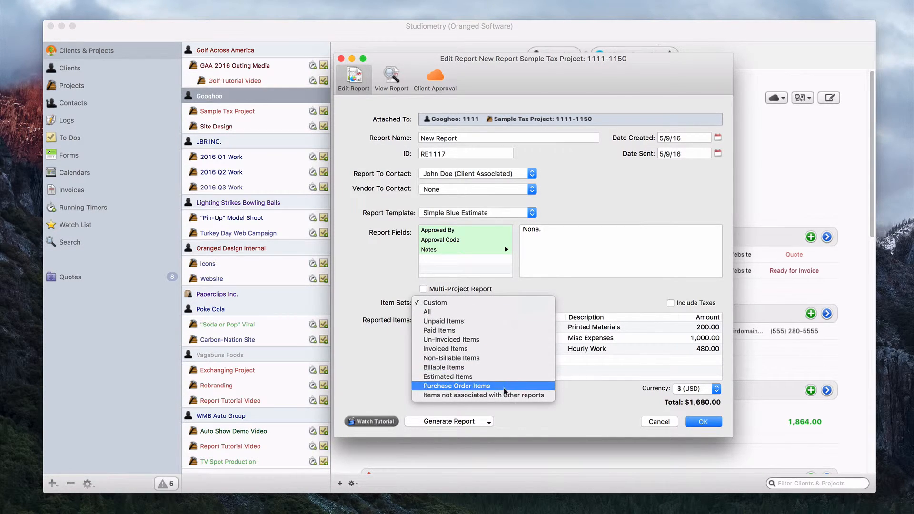
pyautogui.click(502, 334)
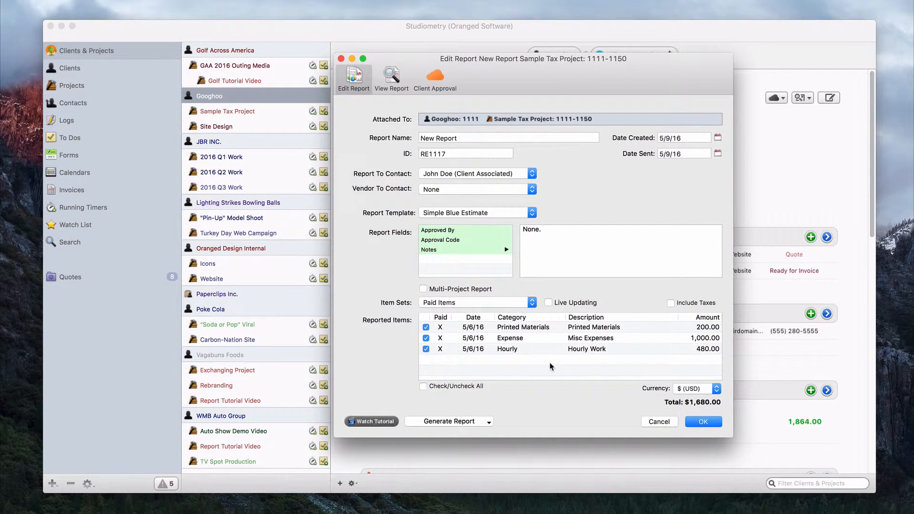
pyautogui.click(569, 303)
pyautogui.click(573, 306)
pyautogui.click(511, 303)
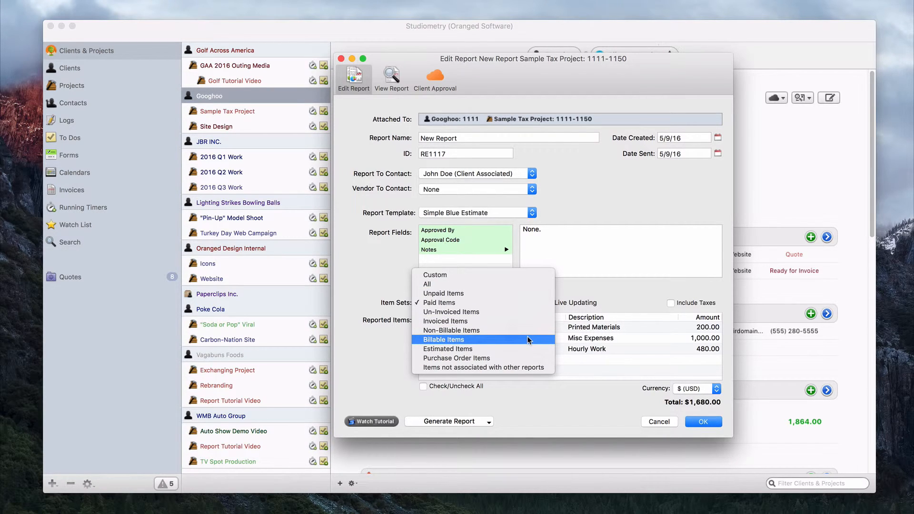
pyautogui.click(609, 293)
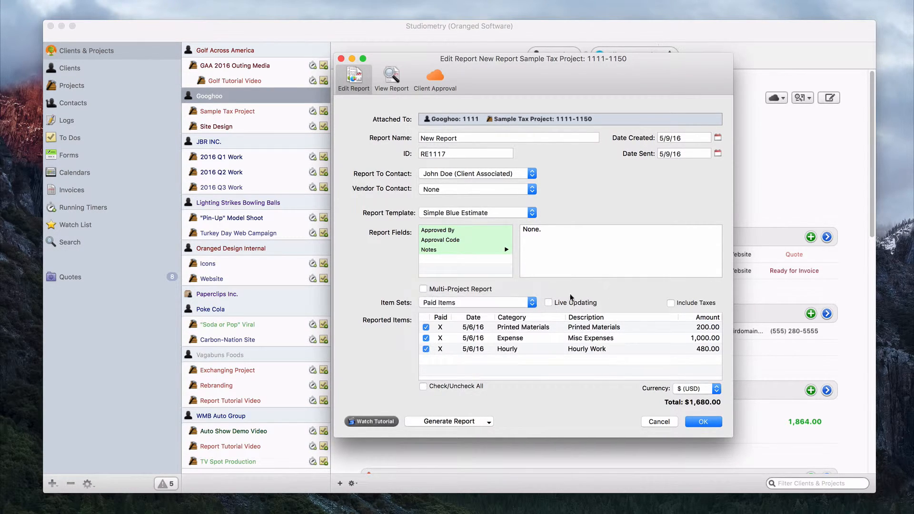
pyautogui.click(566, 303)
# Leave taxes off, exclude Printed Materials, and move Expense below Hourly for a $1,480.00 total.
pyautogui.click(687, 303)
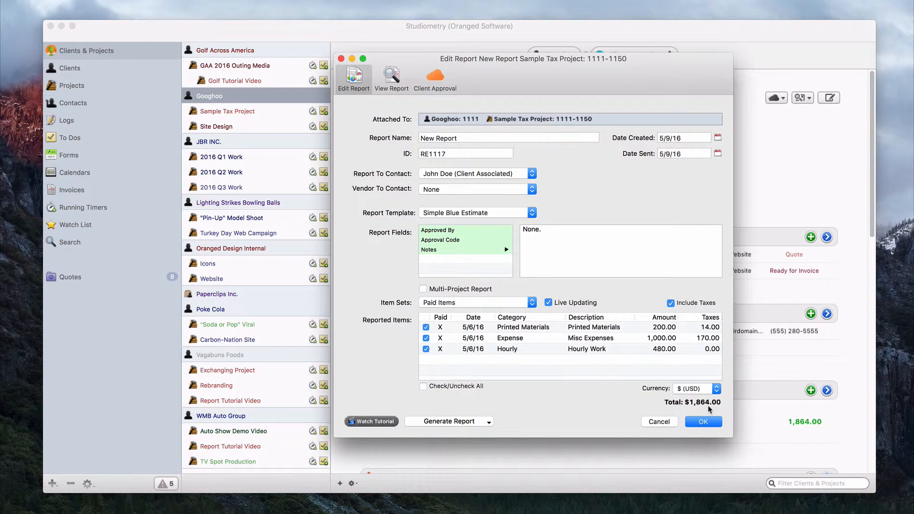
pyautogui.click(683, 304)
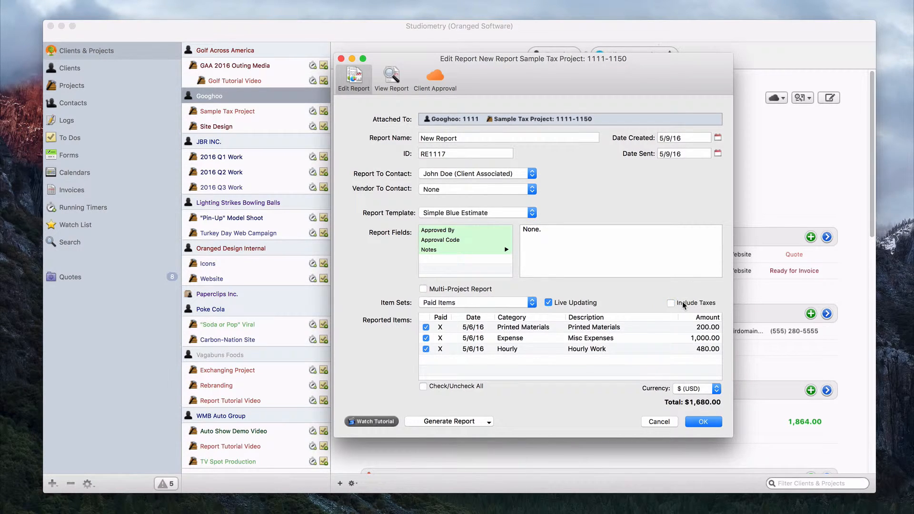
pyautogui.click(426, 327)
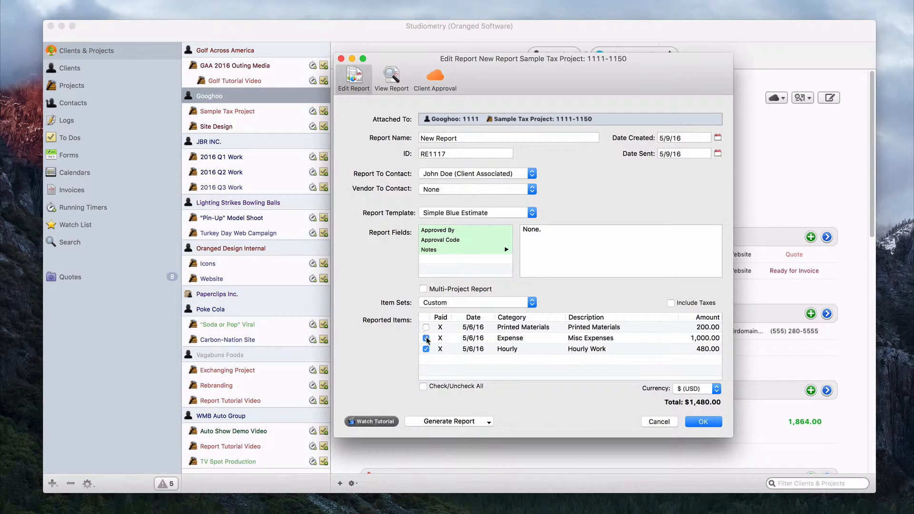
pyautogui.click(426, 338)
pyautogui.click(426, 338)
pyautogui.click(546, 342)
pyautogui.moveTo(546, 348); pyautogui.dragTo(546, 356)
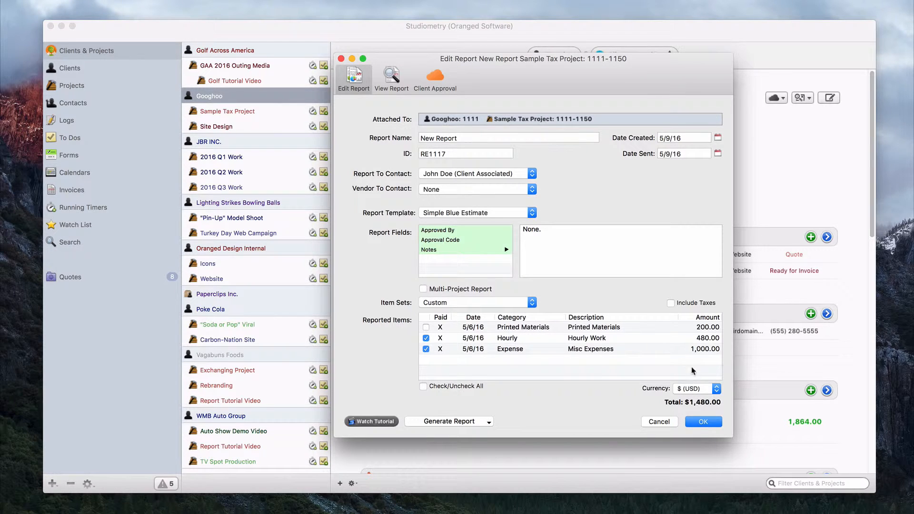
# Keep US dollars as the currency and preview the $1,480.00 estimate.
pyautogui.click(710, 392)
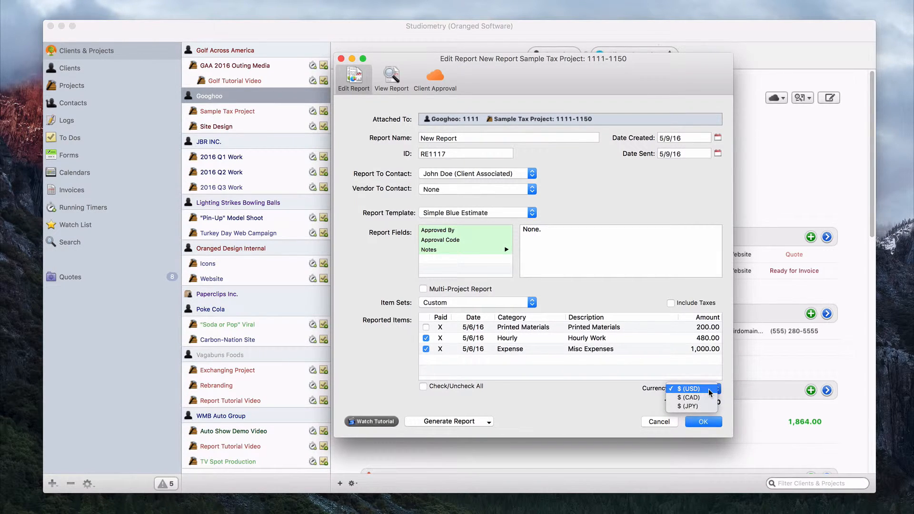
pyautogui.click(709, 389)
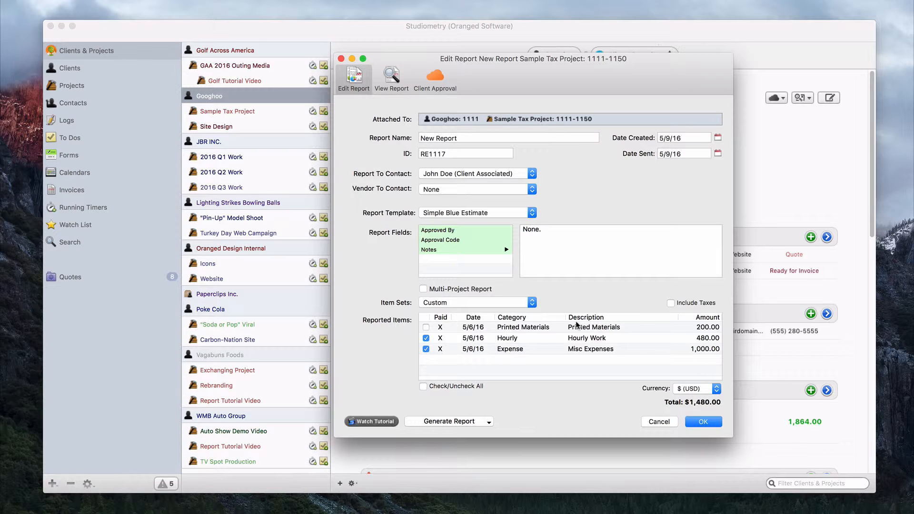
pyautogui.click(712, 389)
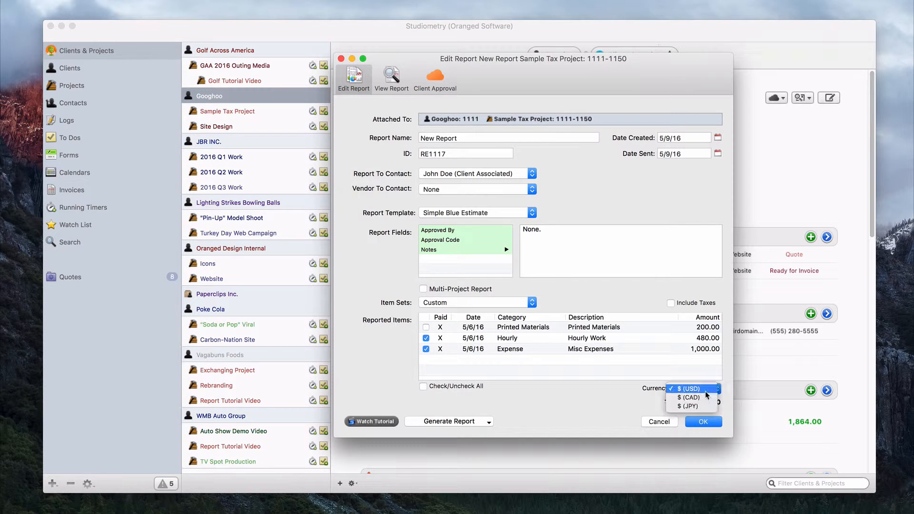
pyautogui.click(638, 387)
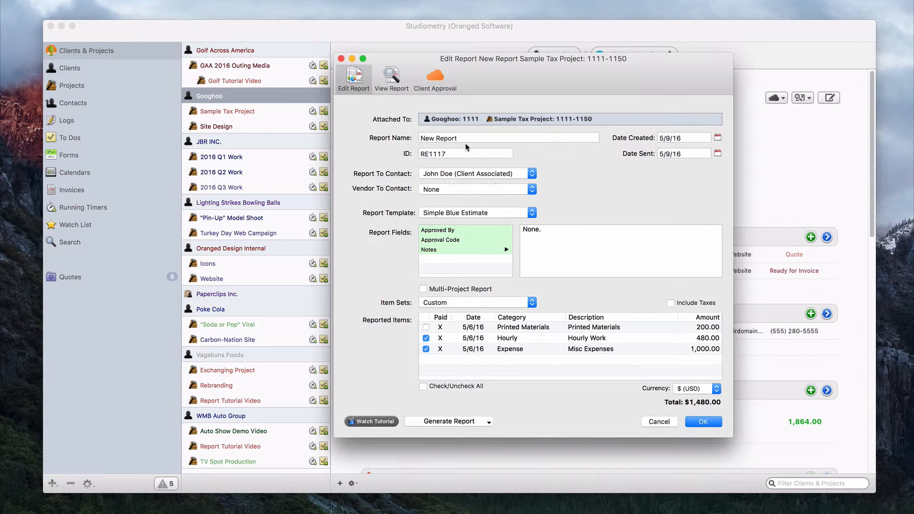
pyautogui.click(397, 89)
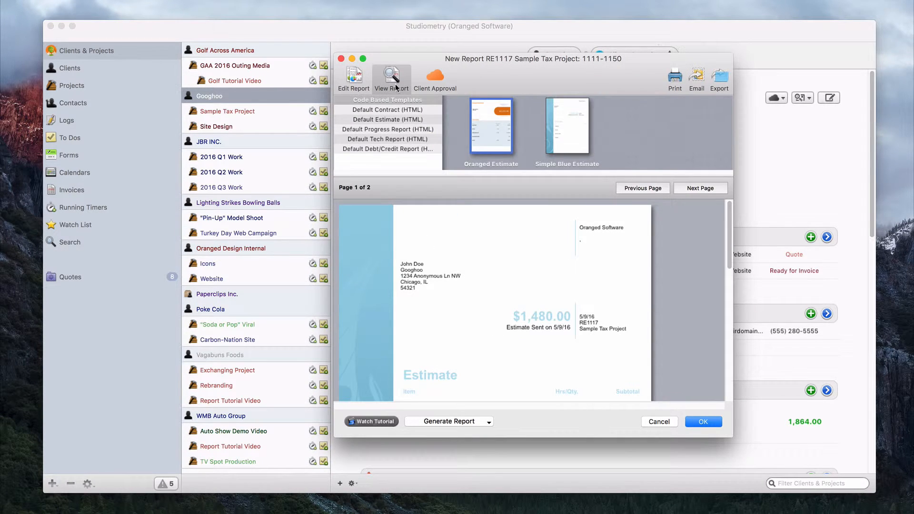
# Compare the Simple Blue and Oranged Estimate designs, settle on Oranged Estimate, and show client approval status.
pyautogui.scroll(-10, 604, 309)
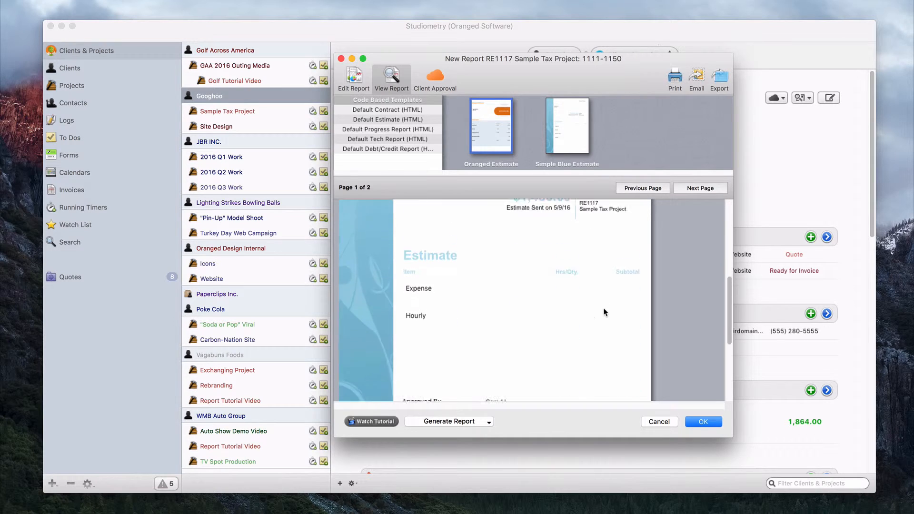
pyautogui.scroll(10, 603, 312)
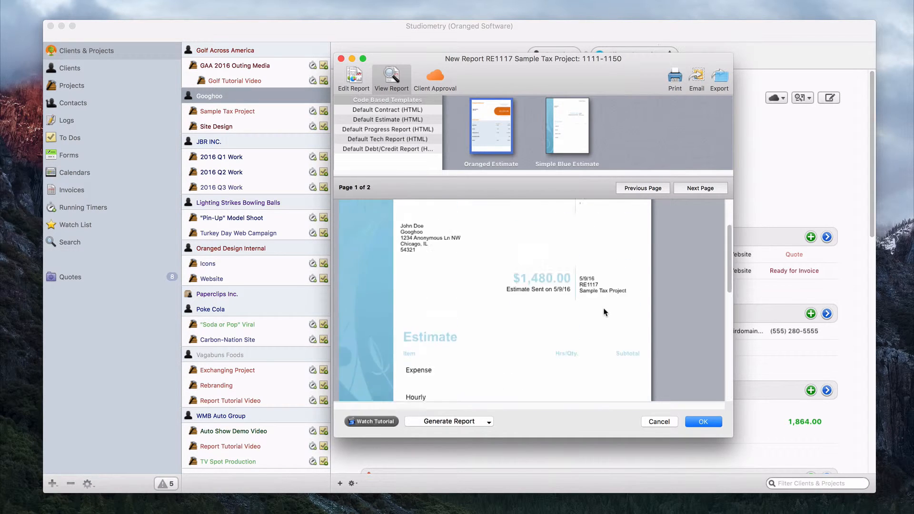
pyautogui.click(571, 121)
pyautogui.click(490, 126)
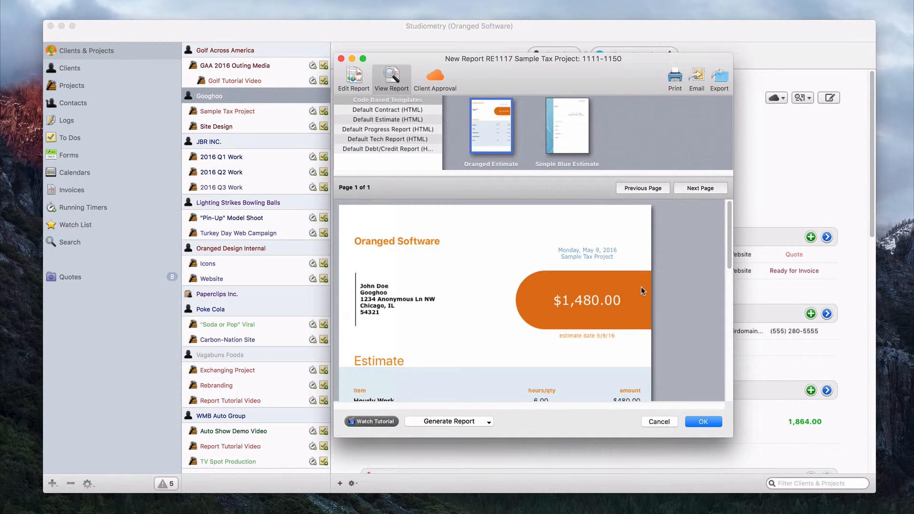
pyautogui.scroll(-10, 641, 287)
pyautogui.scroll(10, 640, 287)
pyautogui.scroll(-5, 468, 347)
pyautogui.scroll(5, 468, 346)
pyautogui.click(558, 142)
pyautogui.scroll(-5, 515, 299)
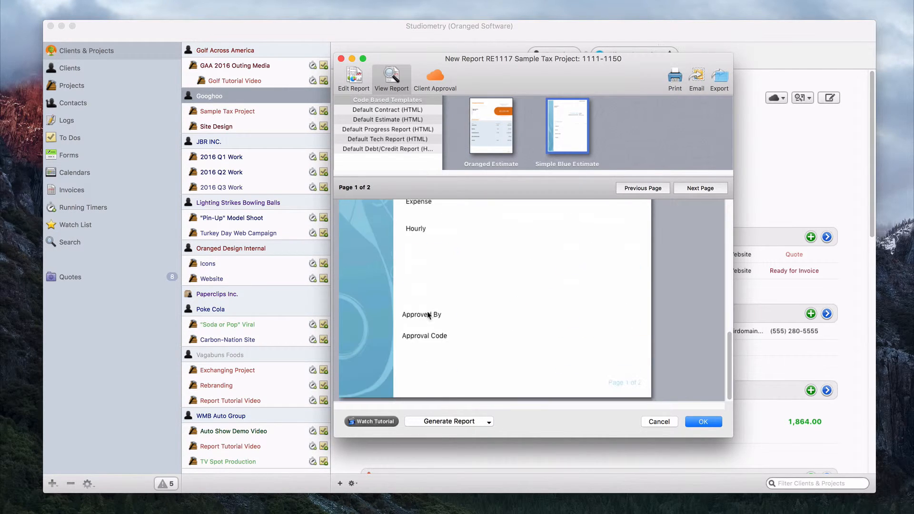
pyautogui.scroll(5, 509, 319)
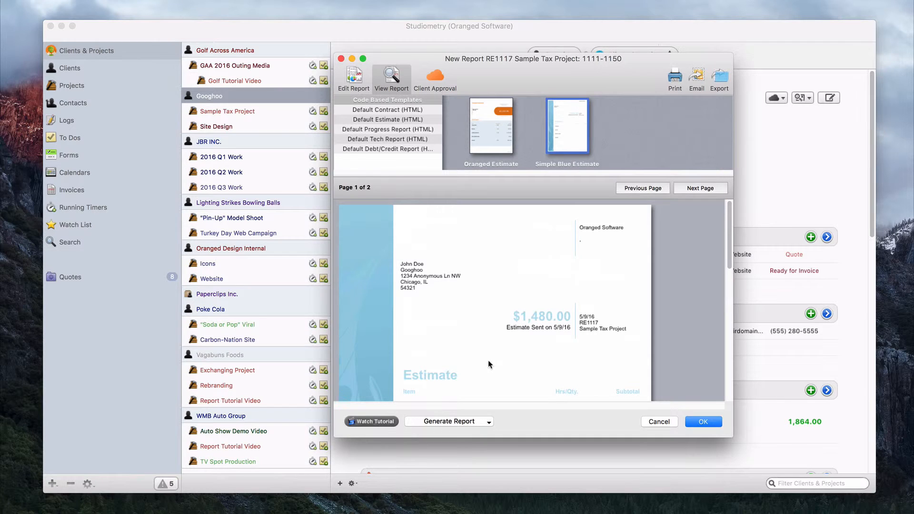
pyautogui.click(484, 142)
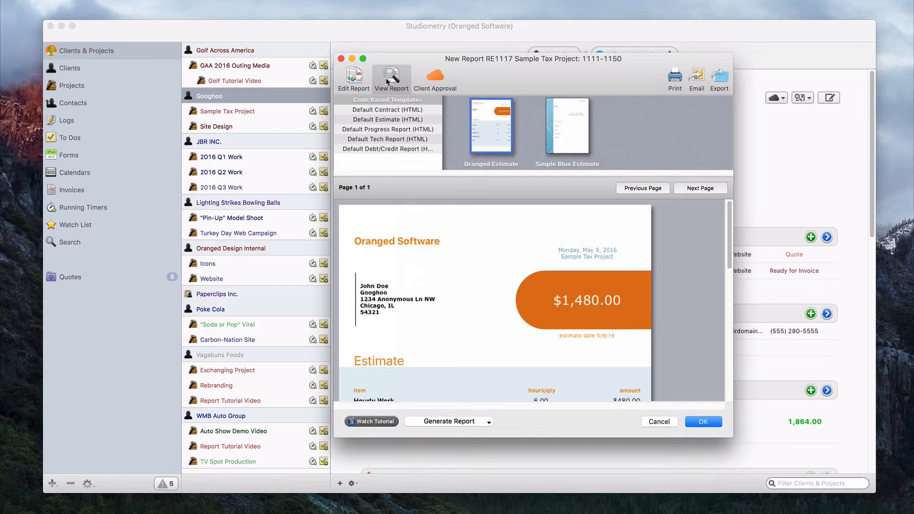
pyautogui.click(435, 78)
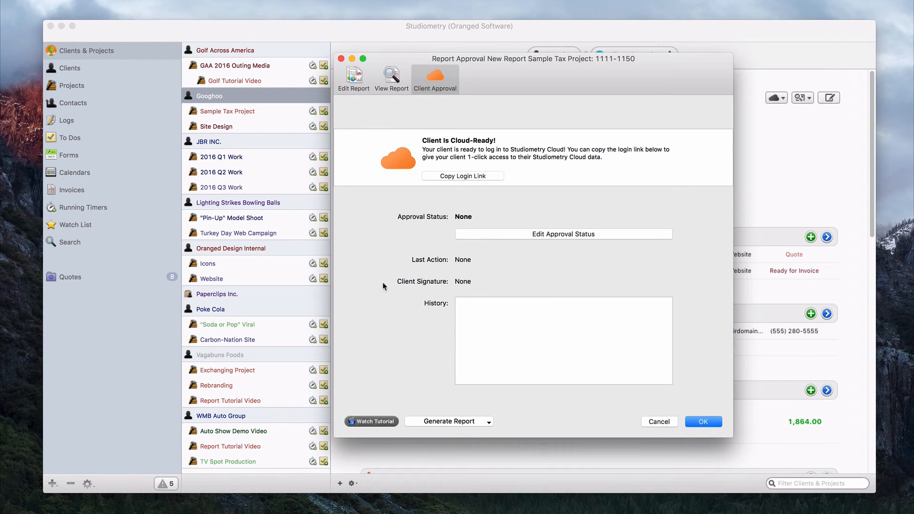
# Move the report window left and return to RE1117's Oranged Estimate edit form totalling $1,480.00.
pyautogui.moveTo(601, 83); pyautogui.dragTo(544, 97)
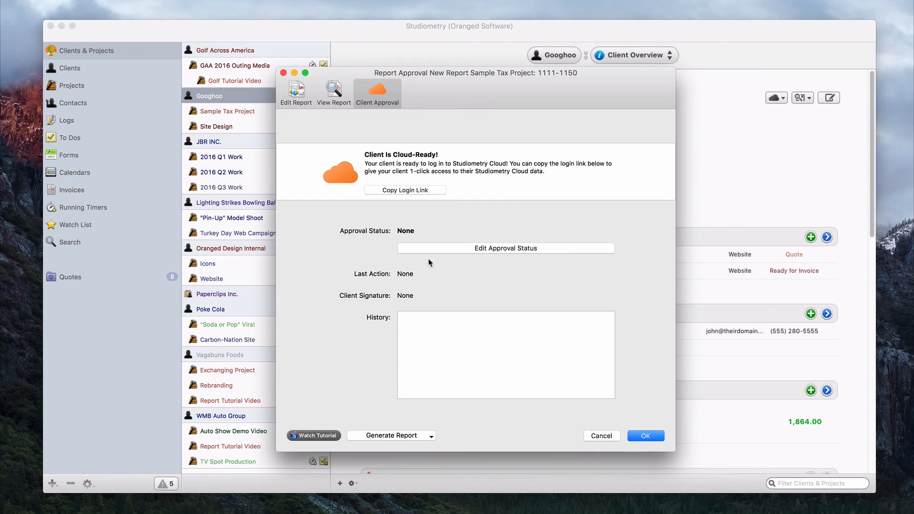
pyautogui.click(299, 94)
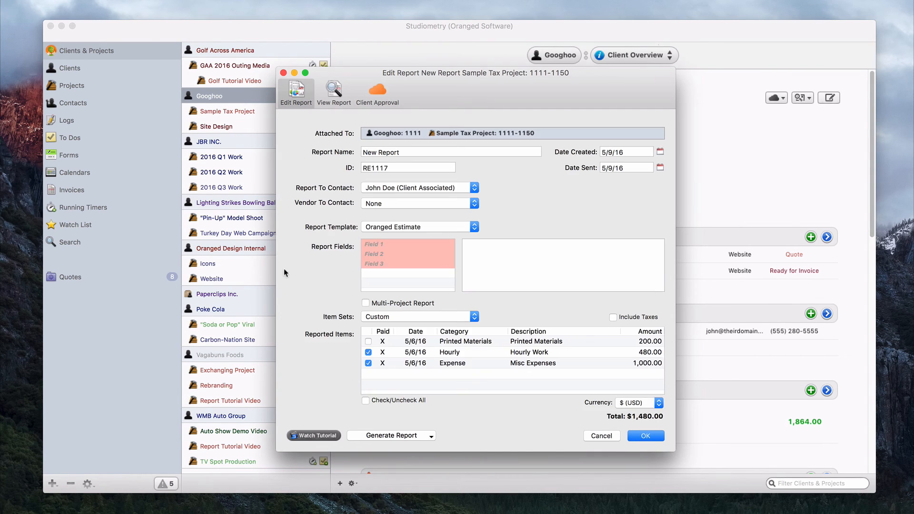